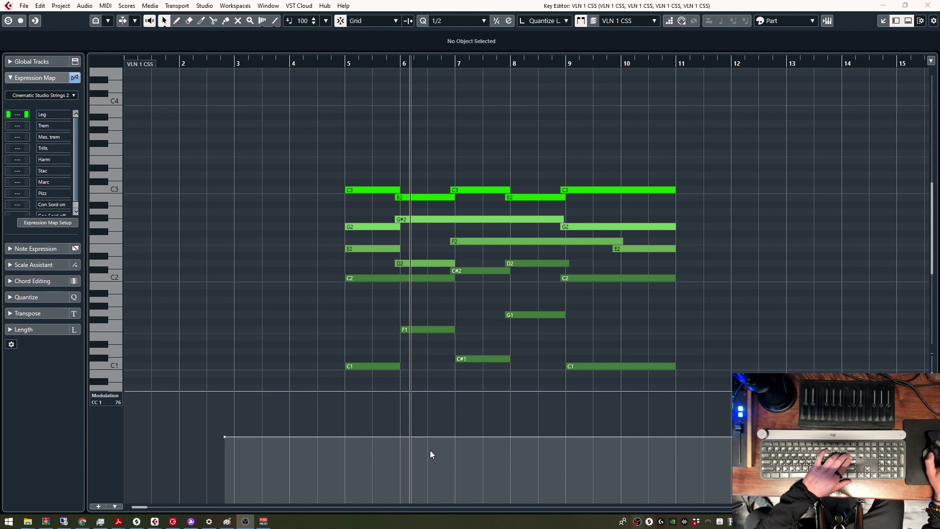
# Step: Cycle through the controller lane setups to view the expression, modulation, articulation and velocity lanes beneath the notes
pyautogui.click(389, 442)
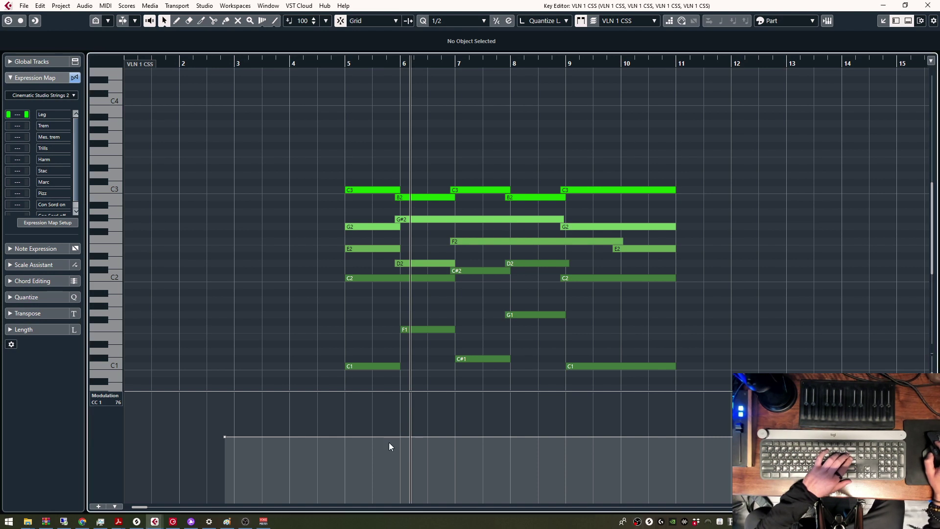
pyautogui.hotkey('shift', 'g')
pyautogui.press(']')
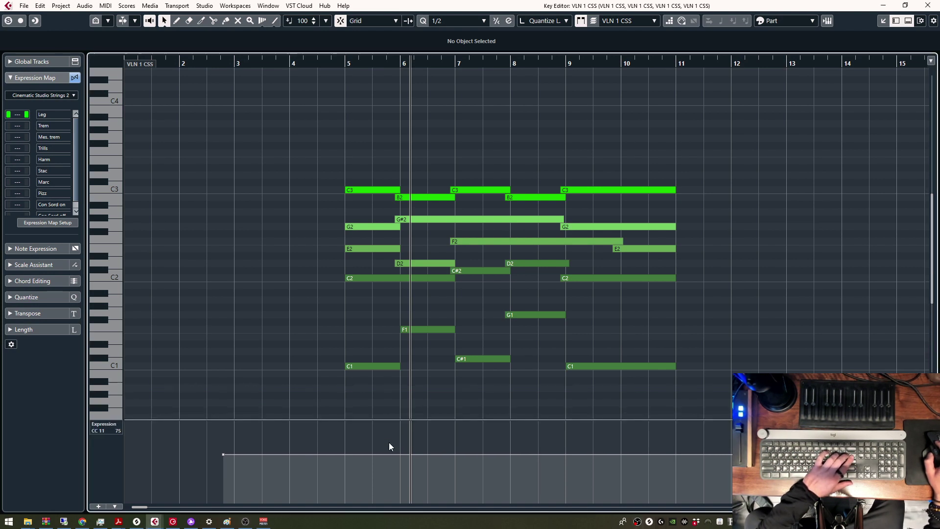
pyautogui.press(']')
pyautogui.press(']')
pyautogui.press(']')
pyautogui.press(']')
pyautogui.press(']')
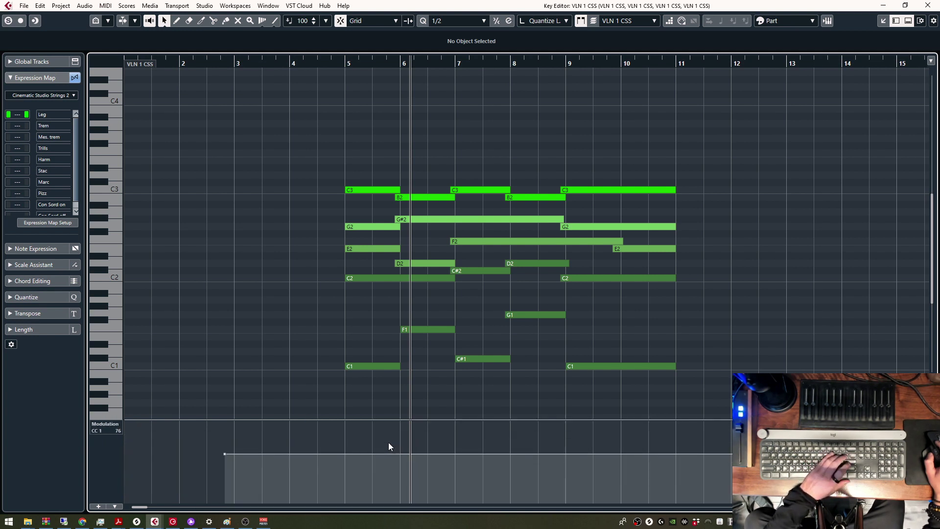
pyautogui.press(']')
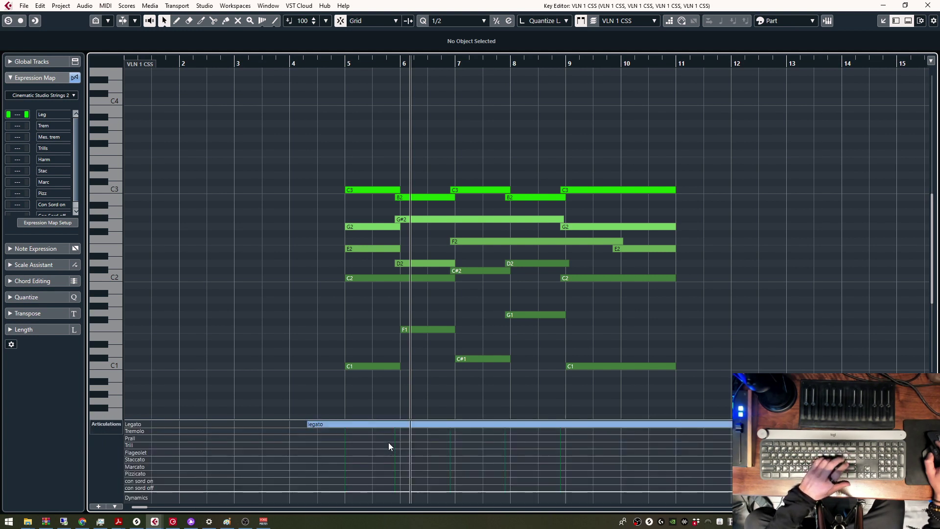
pyautogui.press(']')
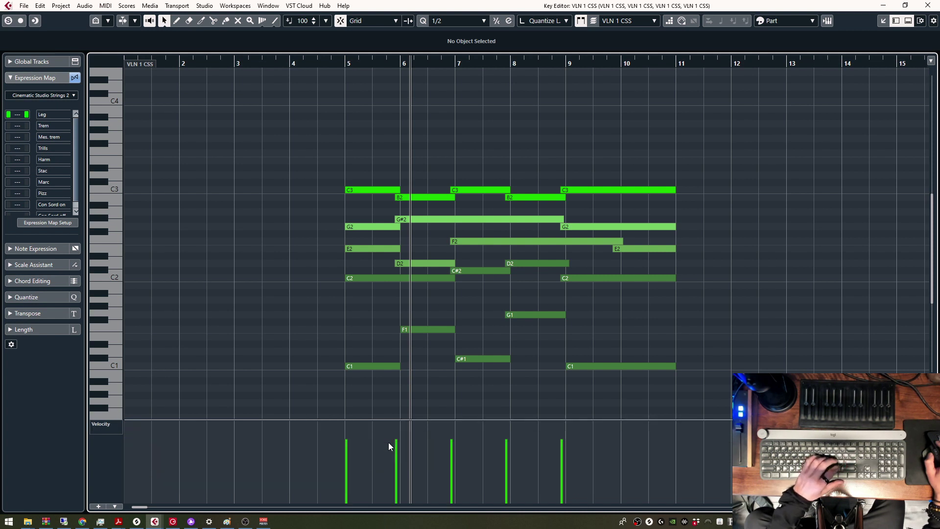
pyautogui.press(']')
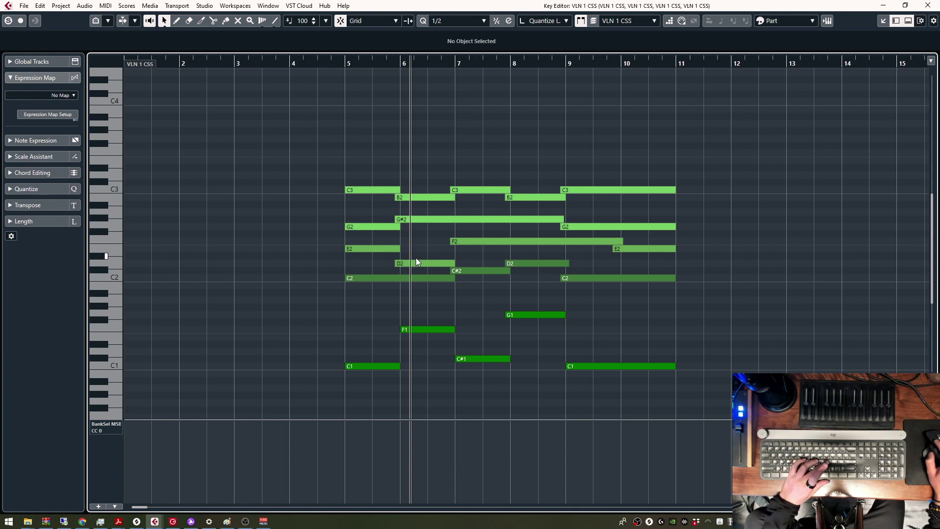
# Step: Toggle Edit Active Part Only and test selecting the notes across all string parts, clearing the selection at the end
pyautogui.click(594, 23)
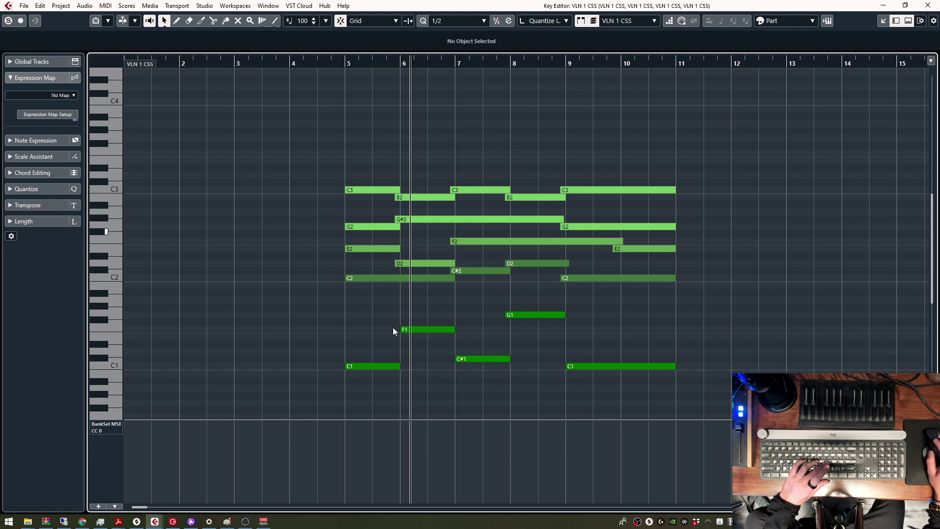
pyautogui.moveTo(319, 303); pyautogui.dragTo(619, 420)
pyautogui.moveTo(311, 132); pyautogui.dragTo(715, 348)
pyautogui.moveTo(668, 378); pyautogui.dragTo(363, 295)
pyautogui.click(348, 281)
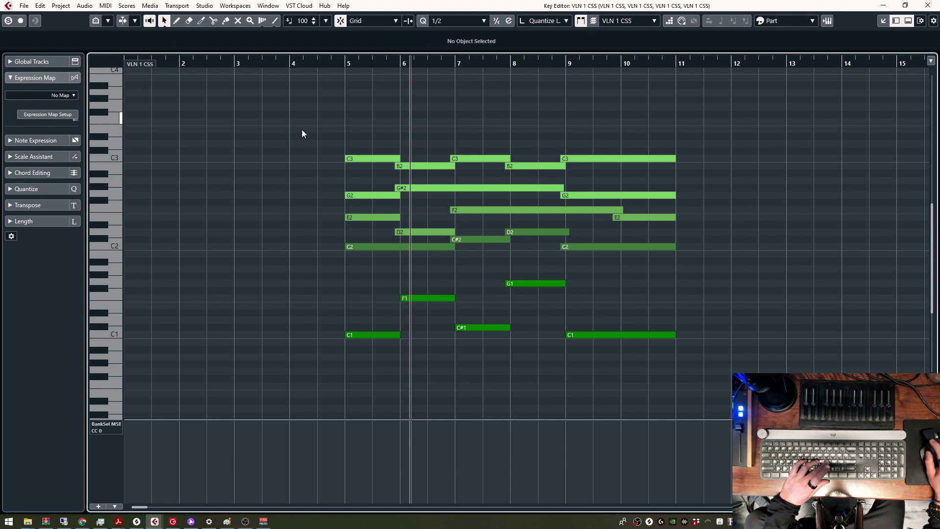
pyautogui.hotkey('ctrl', 'a')
pyautogui.scroll(4, 592, 321)
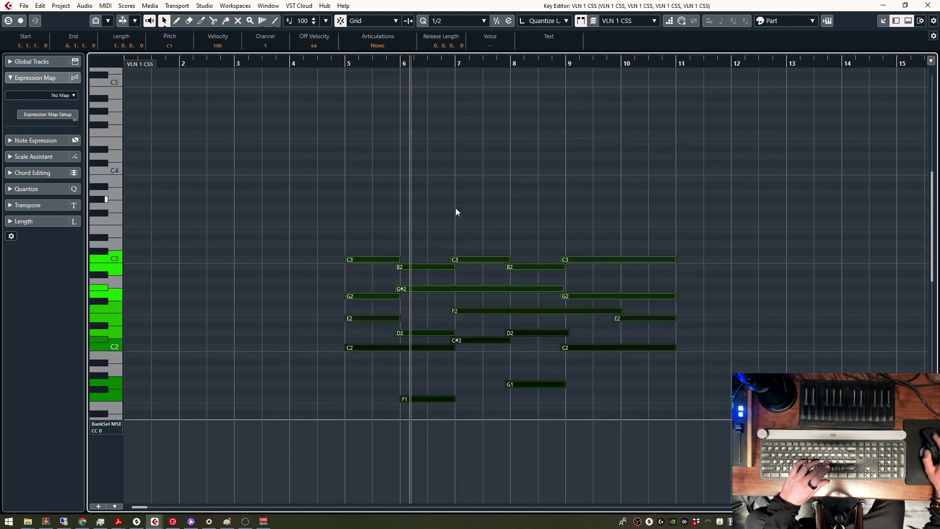
pyautogui.scroll(-2, 335, 188)
pyautogui.click(557, 112)
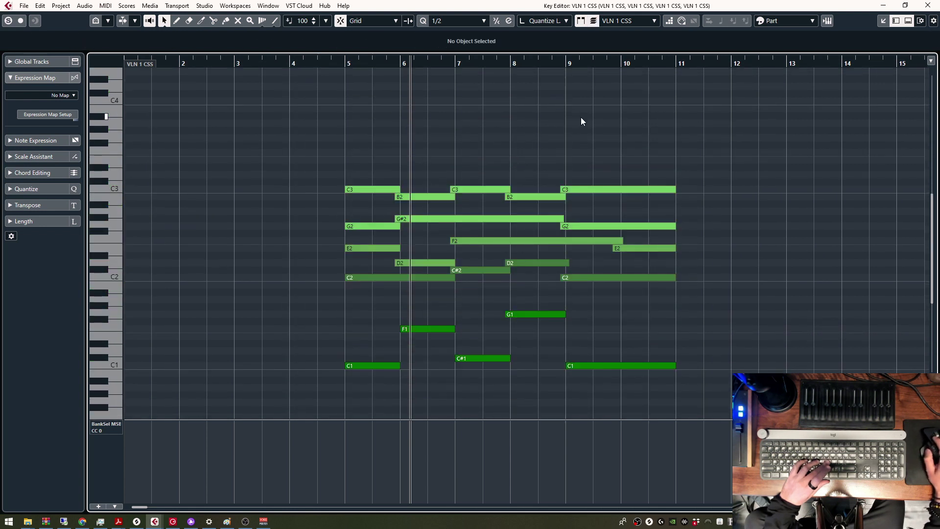
# Step: Switch back and forth between the existing controller lane setups, stopping at the Main Volume lane
pyautogui.press('[')
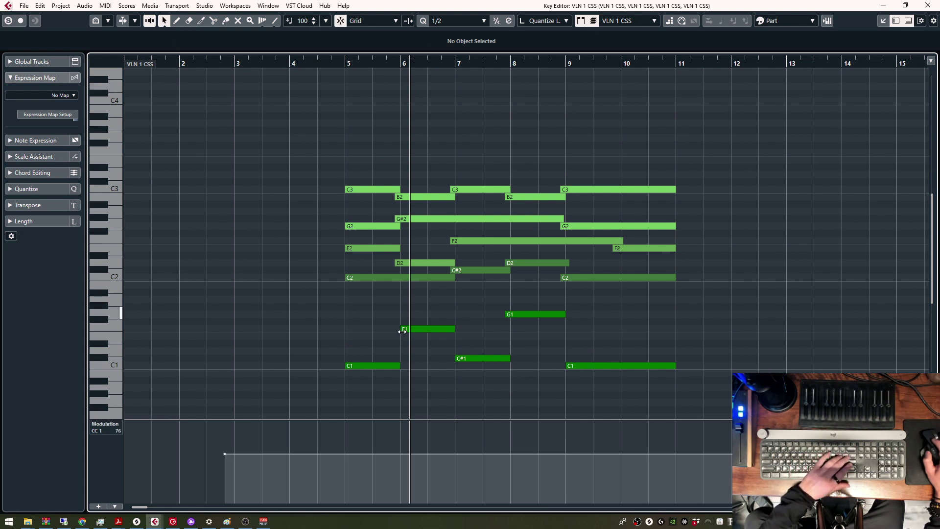
pyautogui.press(']')
pyautogui.press('[')
pyautogui.press('[')
pyautogui.press('[')
pyautogui.press(']')
pyautogui.press('[')
pyautogui.press(']')
pyautogui.press(']')
# Step: Delete all controller lane presets: cc11, cc1, cc7, art, vel and cc0
pyautogui.click(109, 425)
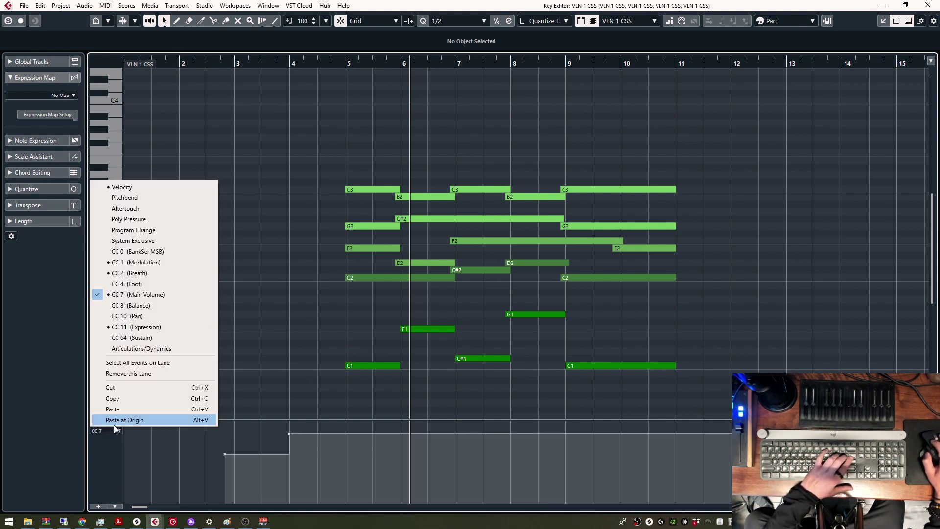
pyautogui.click(148, 474)
pyautogui.rightClick(146, 472)
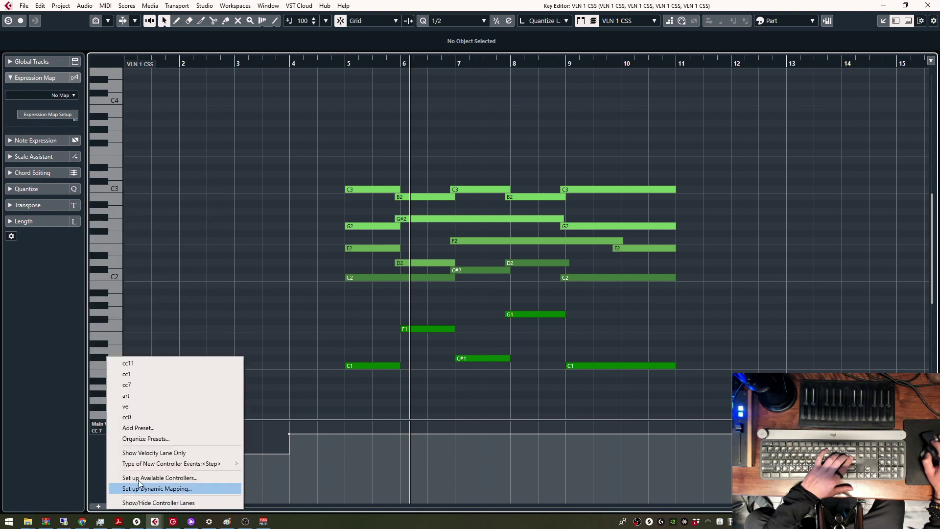
pyautogui.click(153, 440)
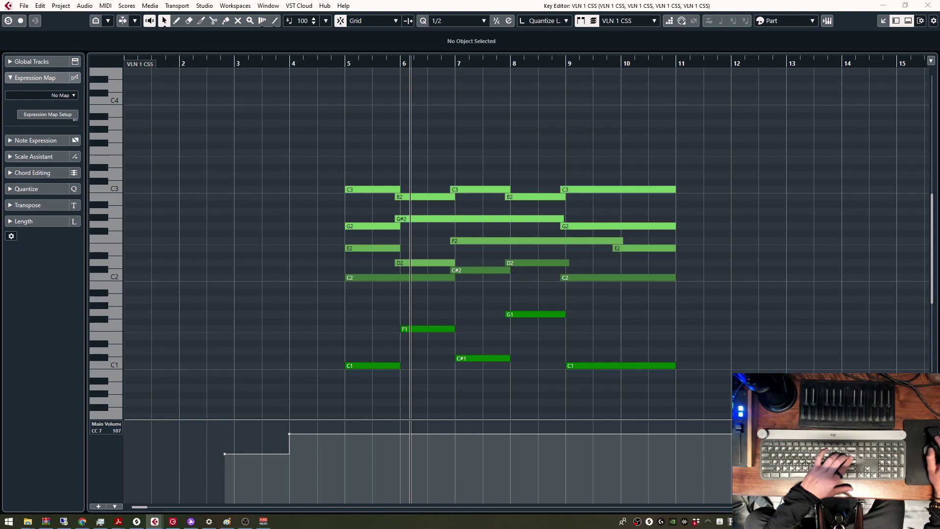
pyautogui.click(413, 202)
pyautogui.keyDown('shift'); pyautogui.click(404, 242); pyautogui.keyUp('shift')
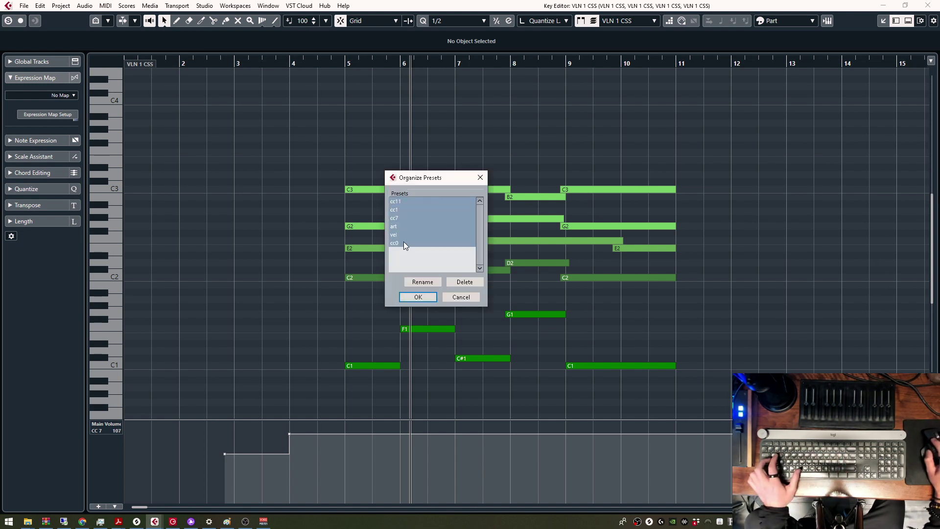
pyautogui.click(470, 283)
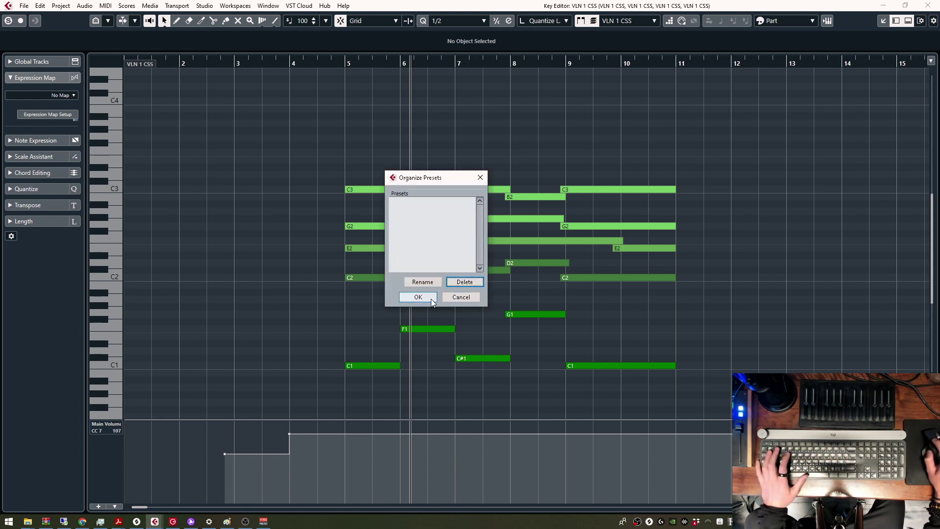
pyautogui.click(448, 298)
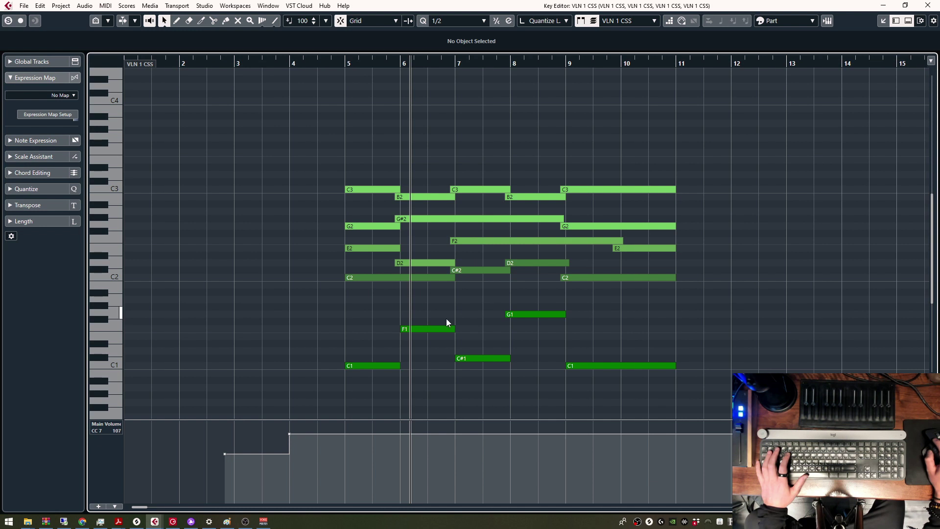
pyautogui.click(115, 506)
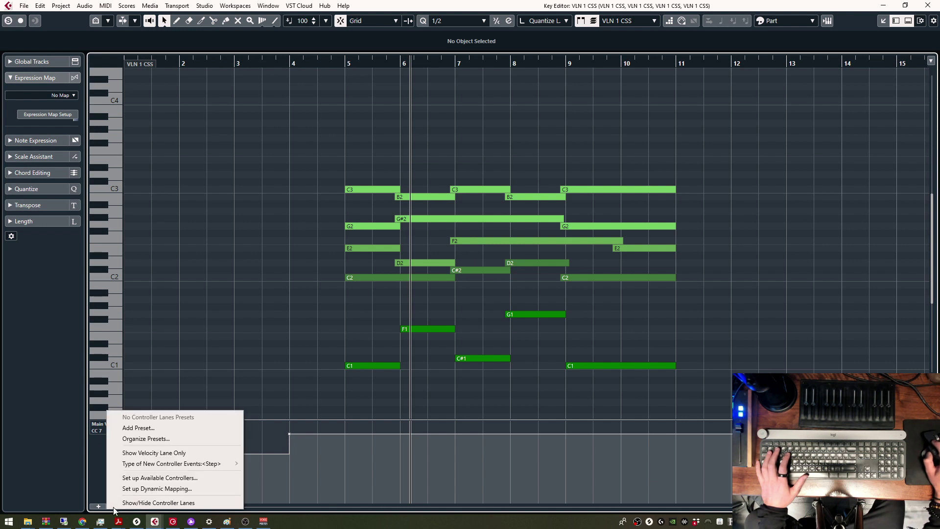
pyautogui.click(180, 400)
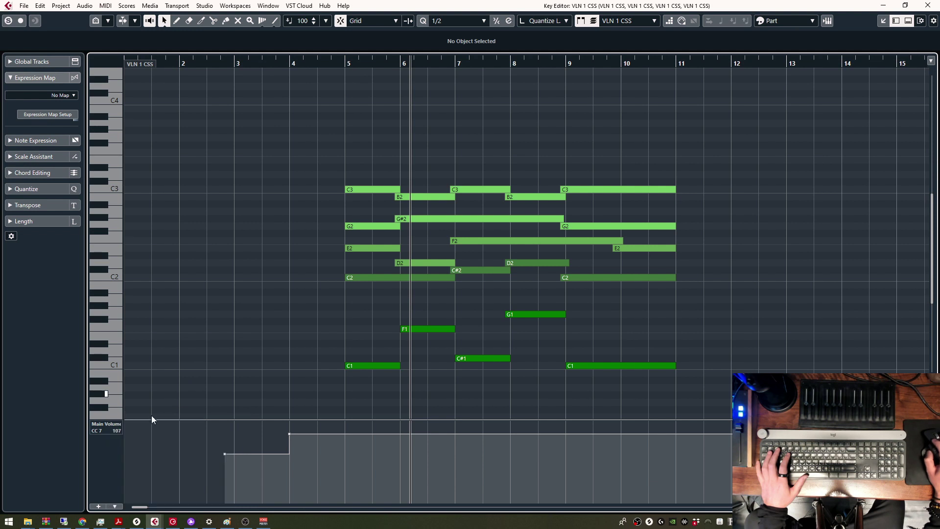
# Step: Set the controller lane to show CC 1 (Modulation)
pyautogui.click(112, 425)
pyautogui.click(298, 307)
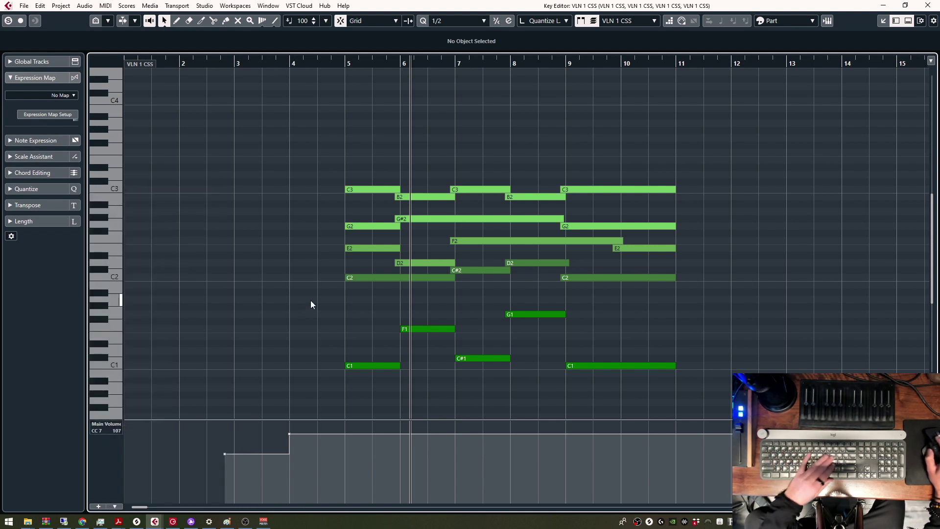
pyautogui.click(109, 425)
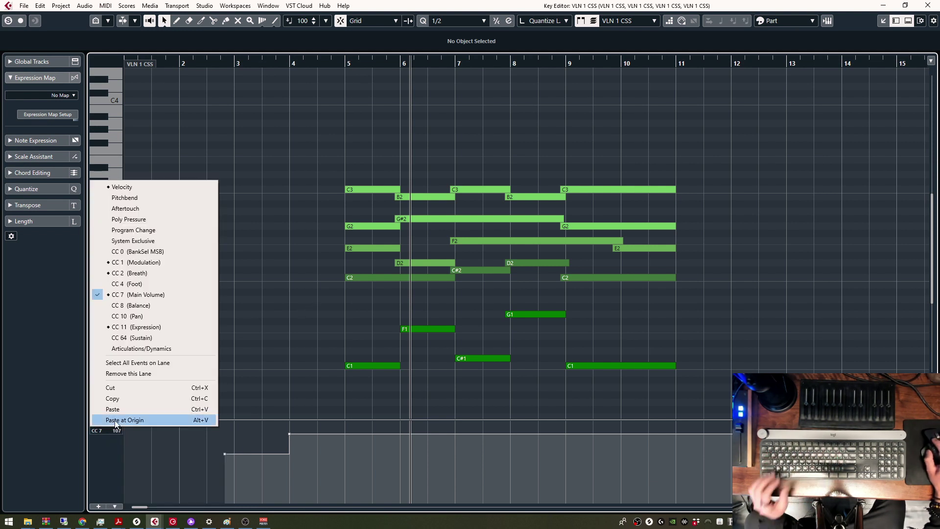
pyautogui.click(158, 265)
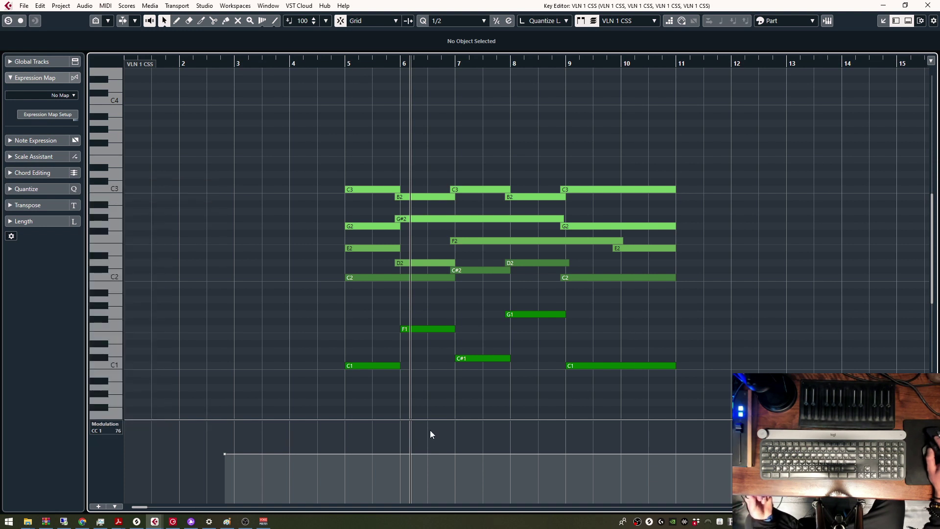
# Step: Save the modulation lane layout as a controller lane preset named MOD and recall it
pyautogui.click(116, 507)
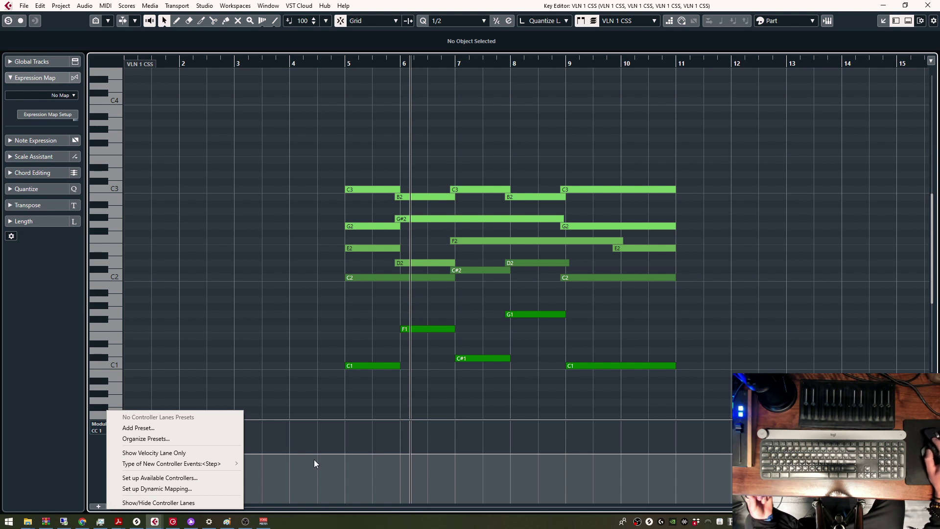
pyautogui.click(181, 428)
pyautogui.write('MOD')
pyautogui.press('Return')
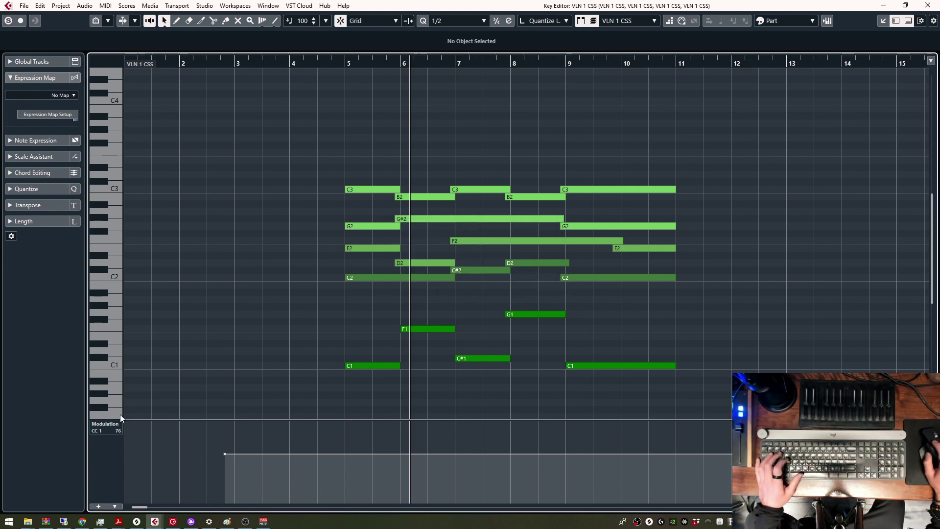
pyautogui.click(116, 505)
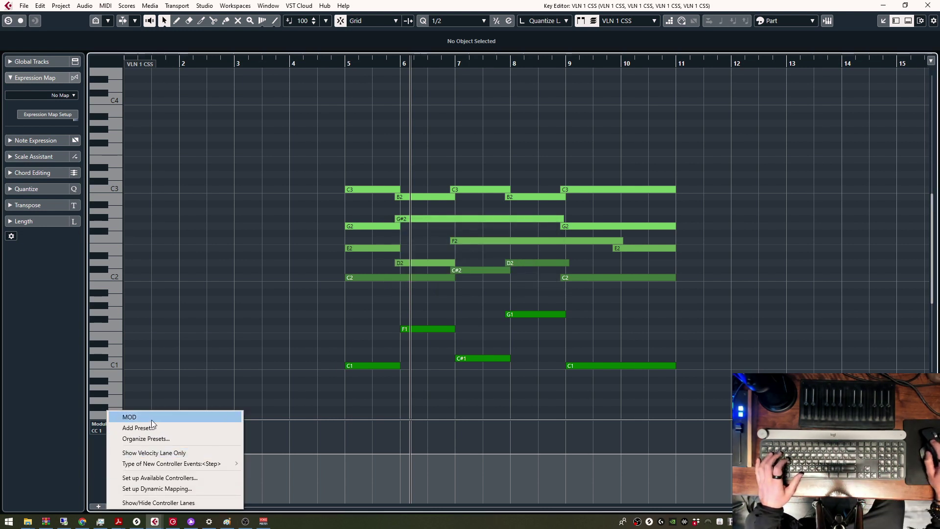
pyautogui.click(152, 417)
# Step: Open the Key Commands and assign "[" to the MIDI command Controller Lane Setup 1, reassigning it from Controller Lane Setup 2
pyautogui.click(61, 6)
pyautogui.click(60, 5)
pyautogui.click(40, 5)
pyautogui.click(104, 360)
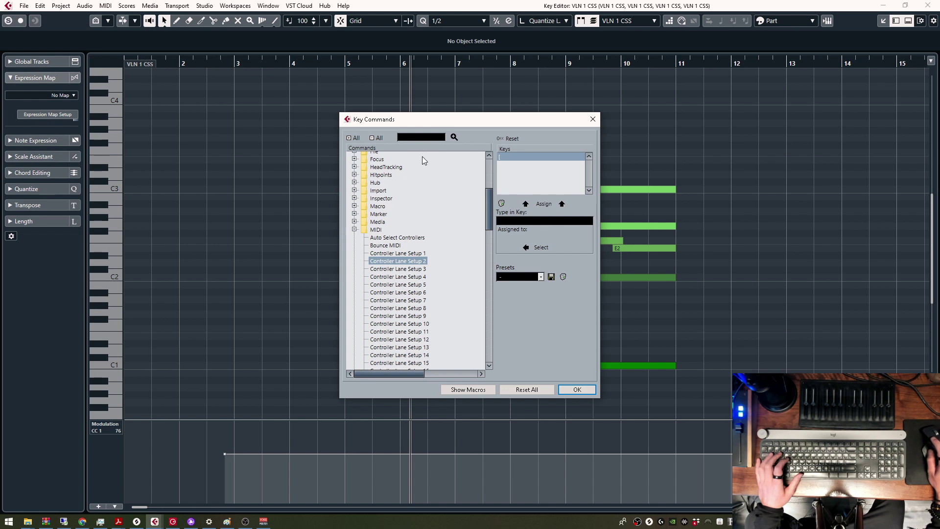
pyautogui.click(419, 254)
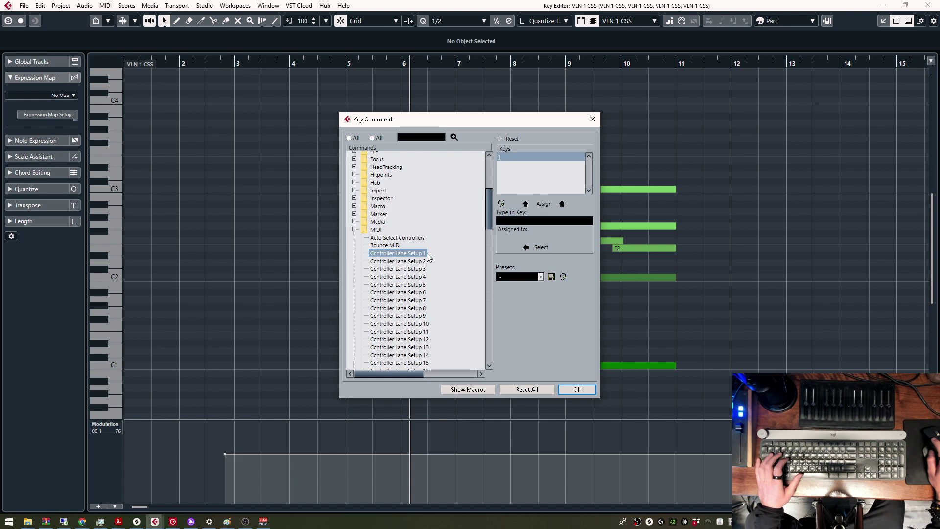
pyautogui.click(533, 221)
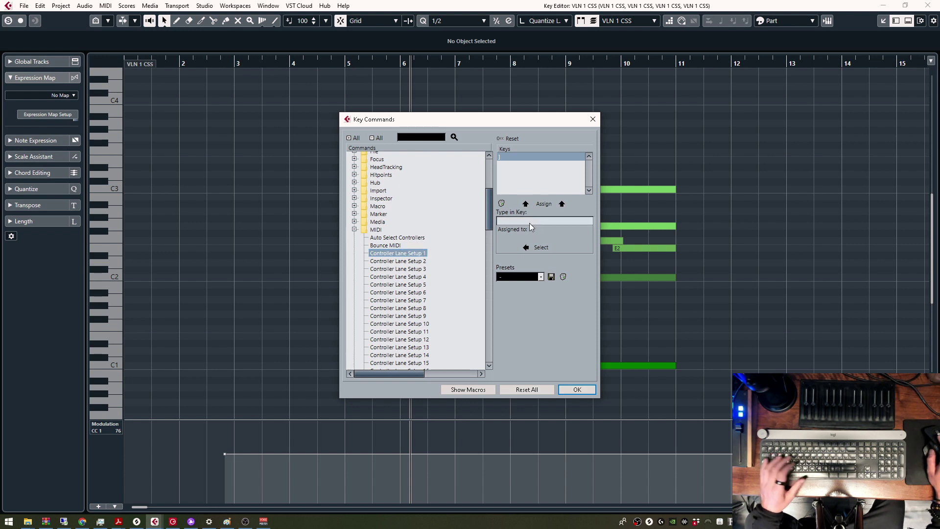
pyautogui.press('[')
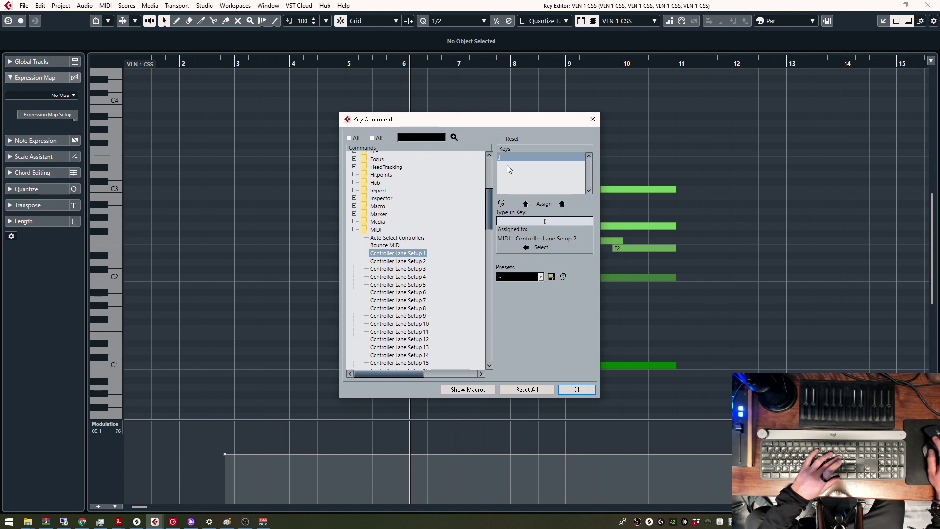
pyautogui.click(551, 205)
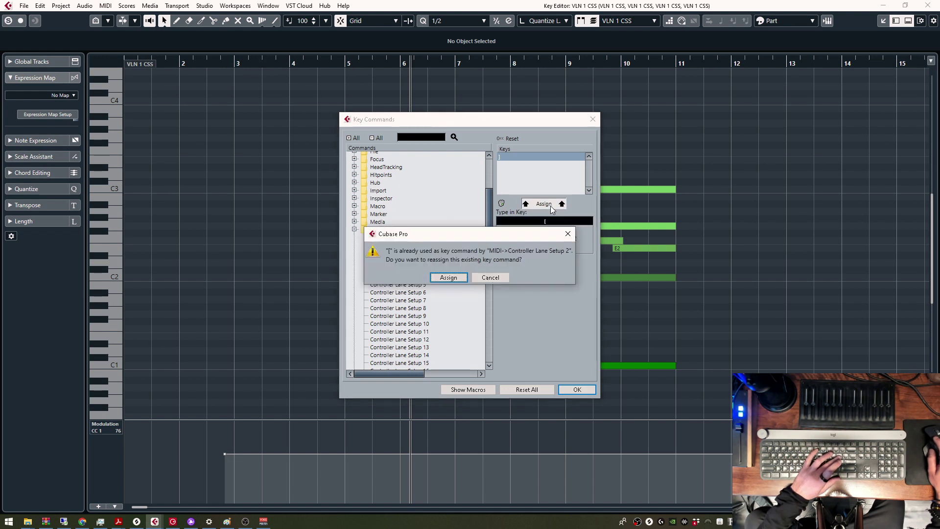
pyautogui.click(463, 277)
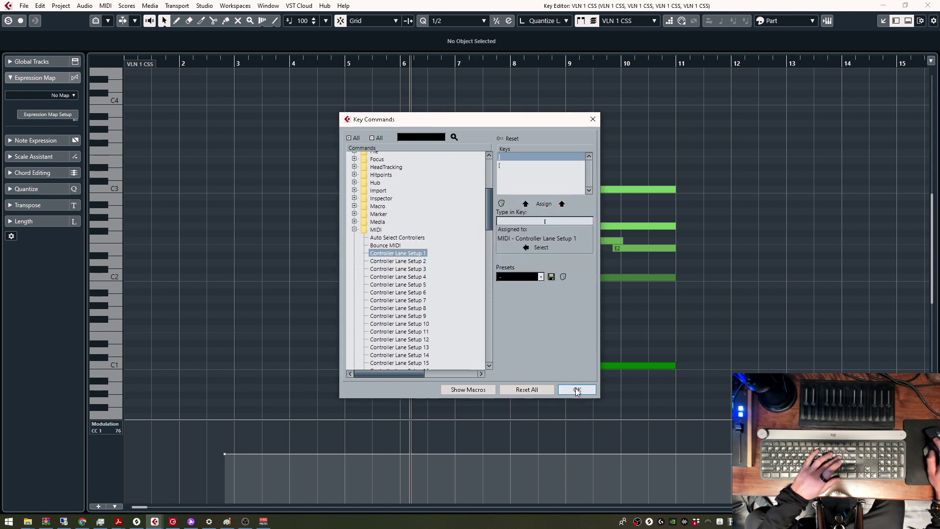
# Step: Remove both the "[" and "]" key assignments from Controller Lane Setup 1
pyautogui.click(531, 166)
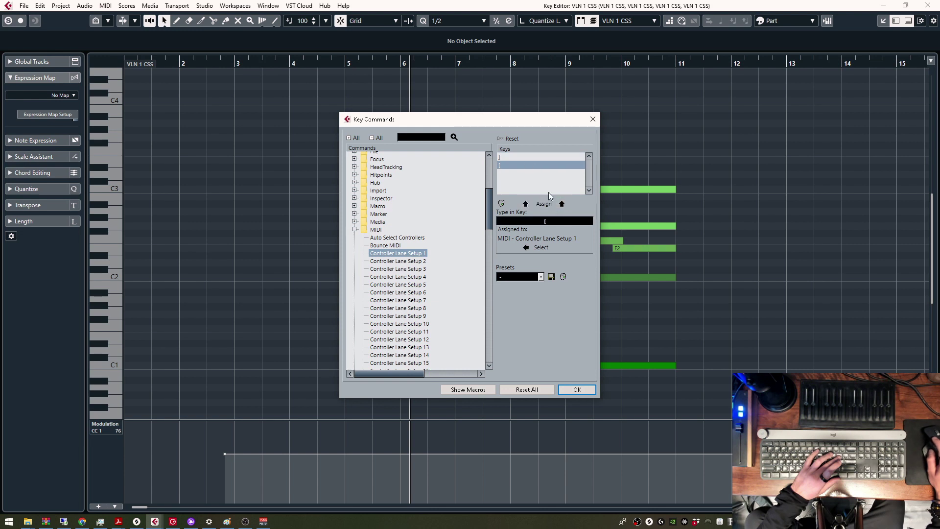
pyautogui.click(501, 203)
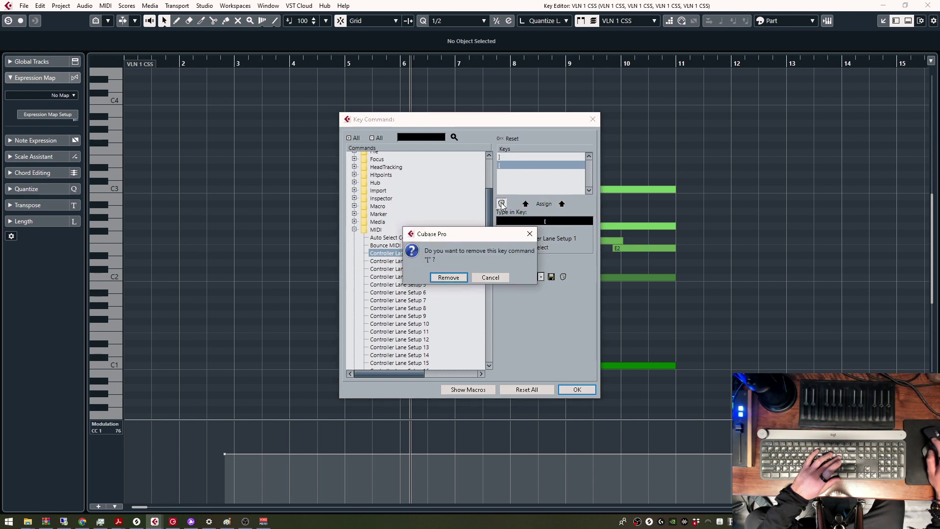
pyautogui.click(458, 277)
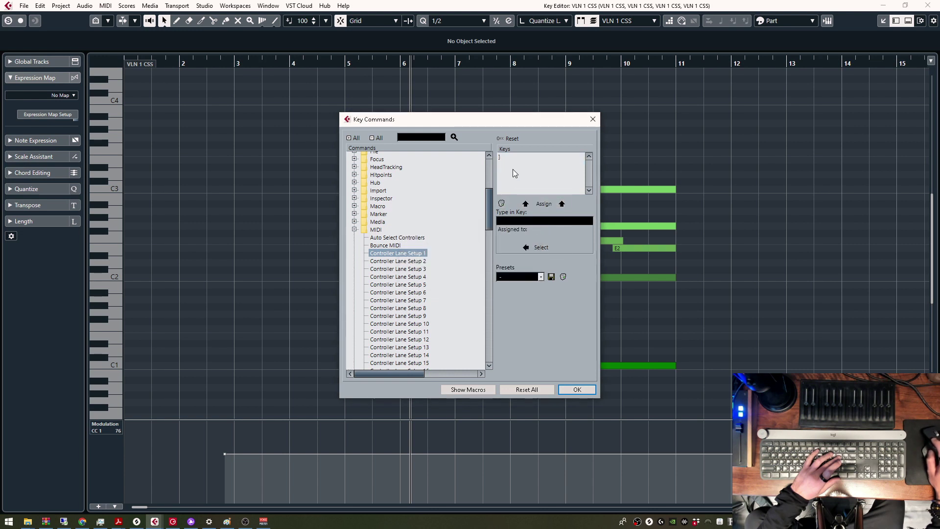
pyautogui.click(501, 203)
pyautogui.click(457, 275)
# Step: Assign "[" as the only key command for Controller Lane Setup 1
pyautogui.click(520, 219)
pyautogui.write('[')
pyautogui.click(549, 205)
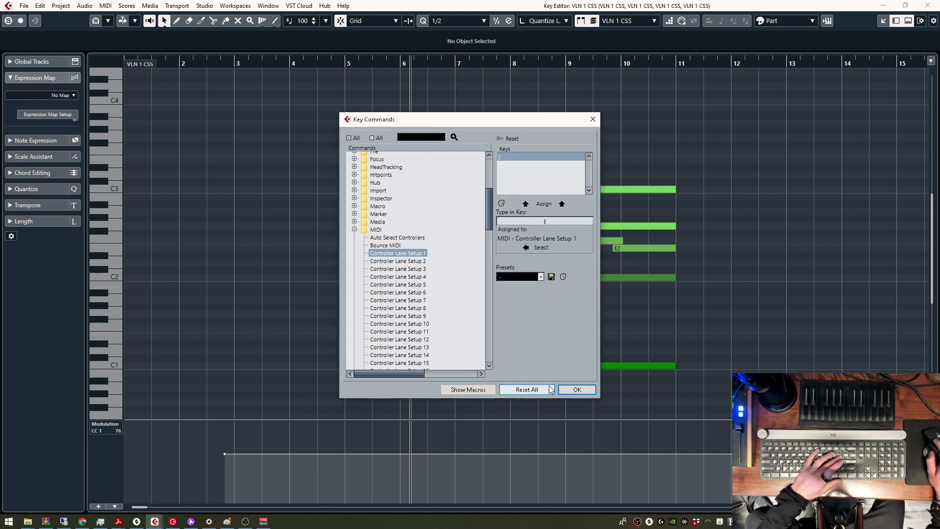
# Step: Close the Key Commands, switch the controller lane to CC 11 (Expression) and save the layout as a lane preset named EXP
pyautogui.click(568, 389)
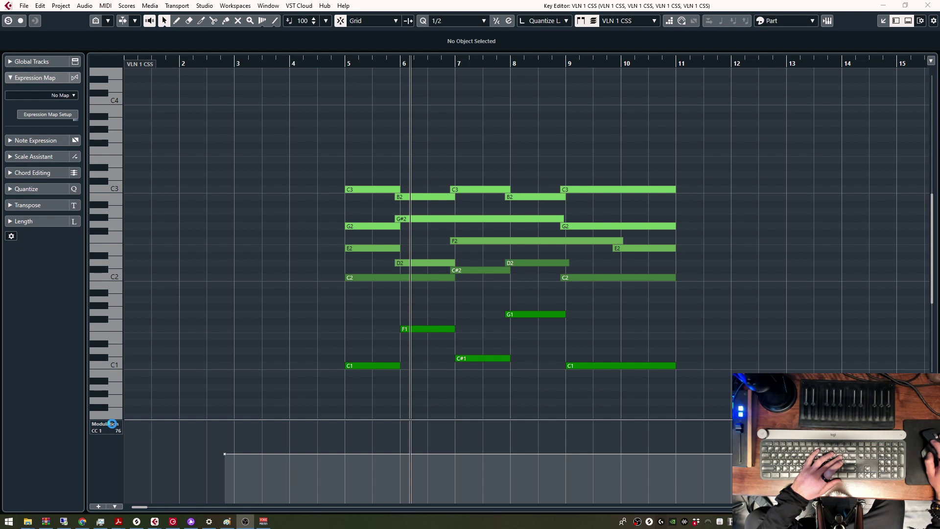
pyautogui.click(116, 427)
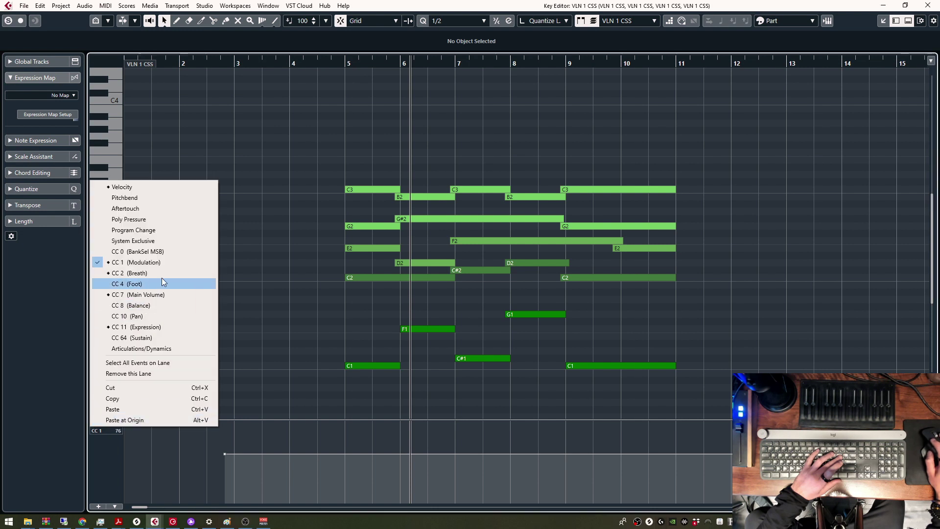
pyautogui.click(154, 327)
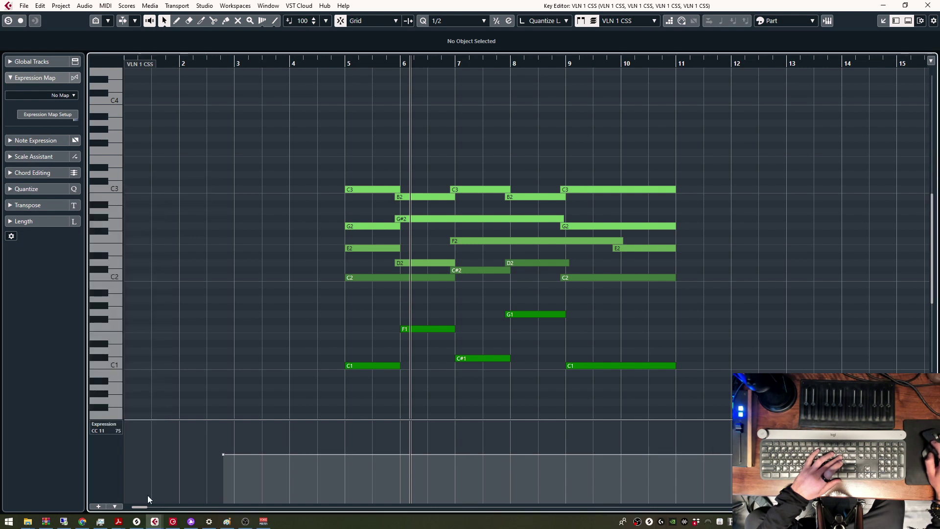
pyautogui.click(116, 507)
pyautogui.click(162, 424)
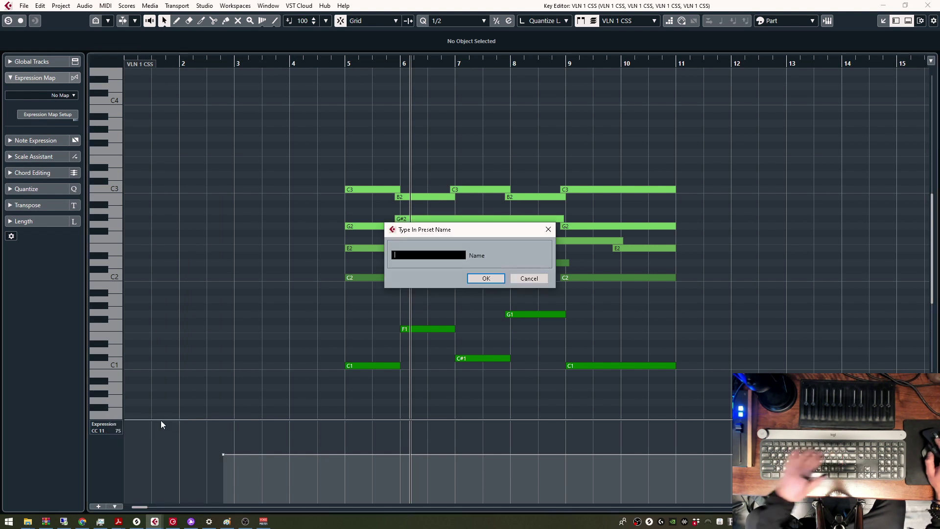
pyautogui.write('EXP')
pyautogui.press('Return')
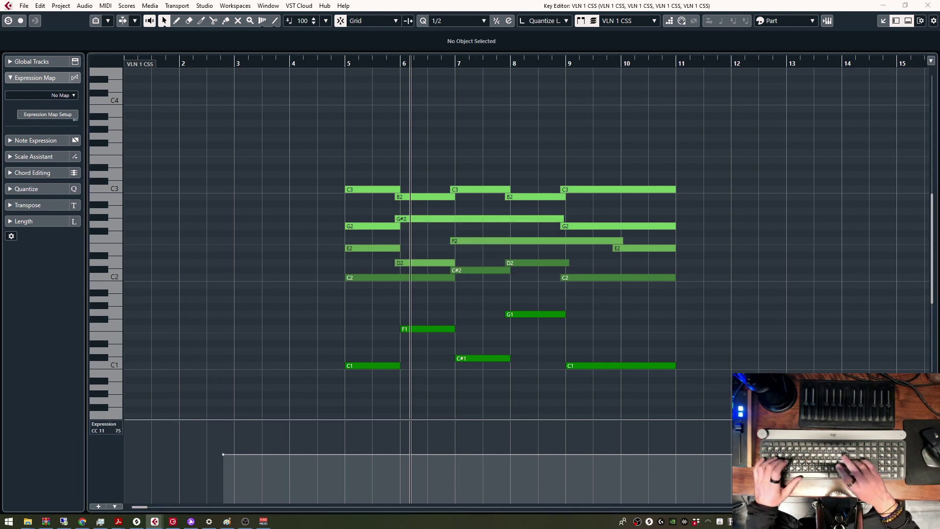
# Step: Switch the controller lane to CC 7 (Main Volume) and save the layout as a lane preset named CC7
pyautogui.click(115, 427)
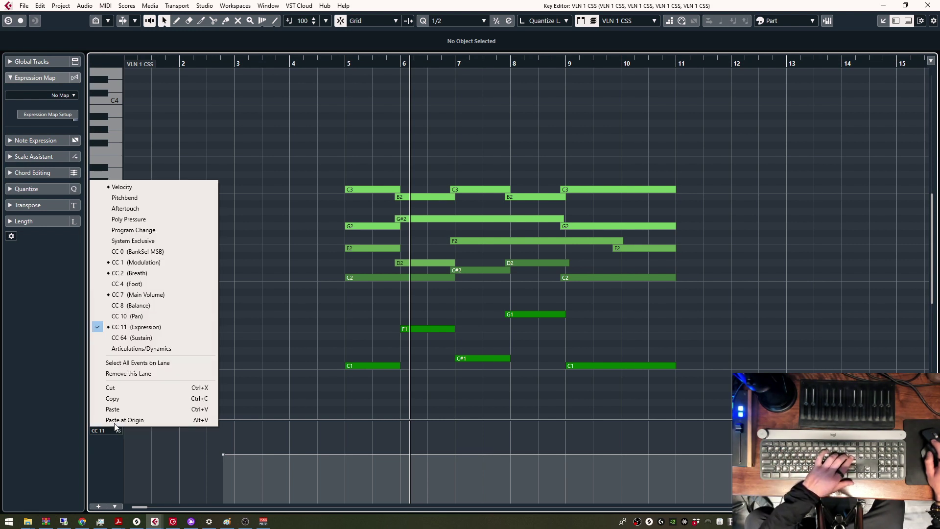
pyautogui.click(145, 295)
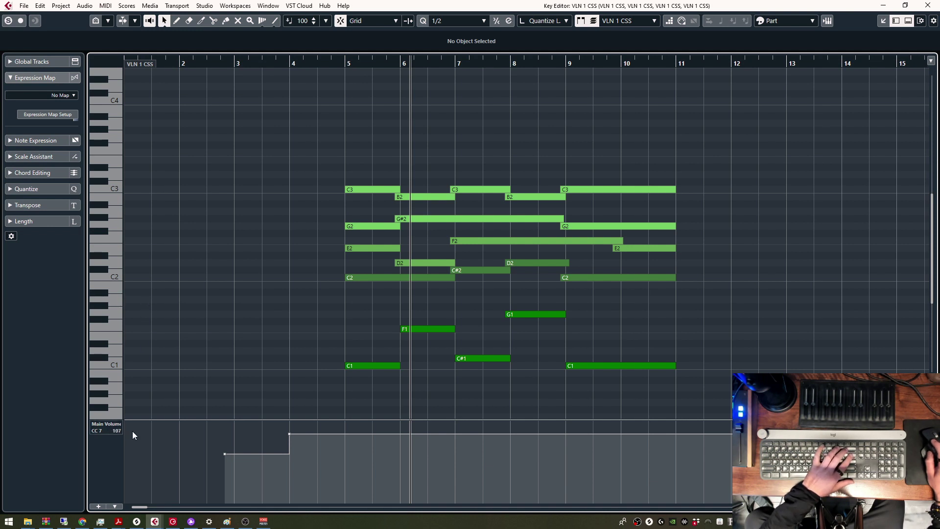
pyautogui.click(112, 424)
pyautogui.click(115, 509)
pyautogui.click(116, 508)
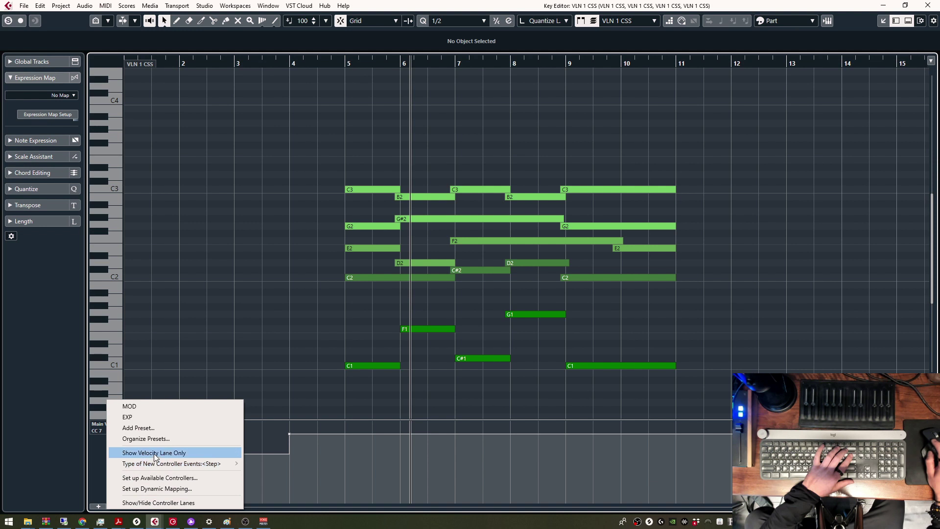
pyautogui.click(147, 428)
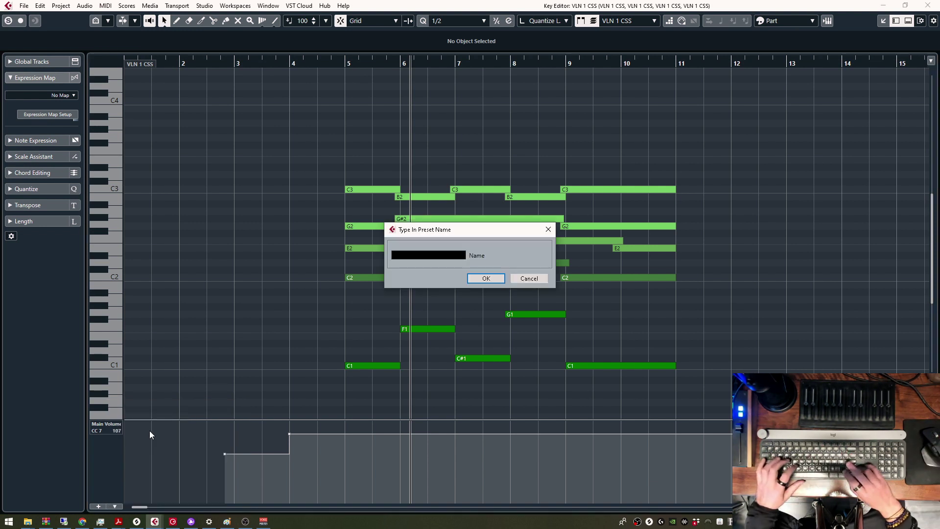
pyautogui.write('CC7')
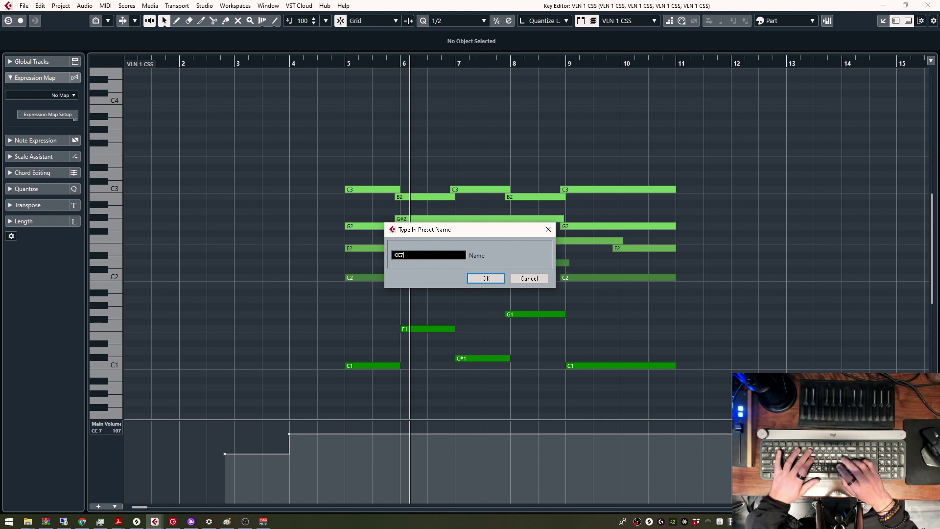
pyautogui.press('Return')
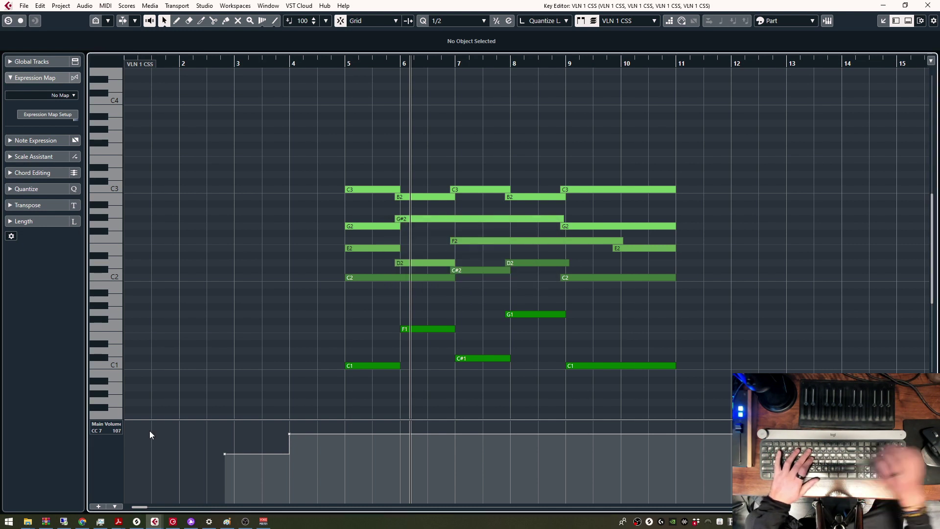
# Step: Switch the controller lane to Velocity and save the layout as a lane preset named VEL
pyautogui.click(116, 426)
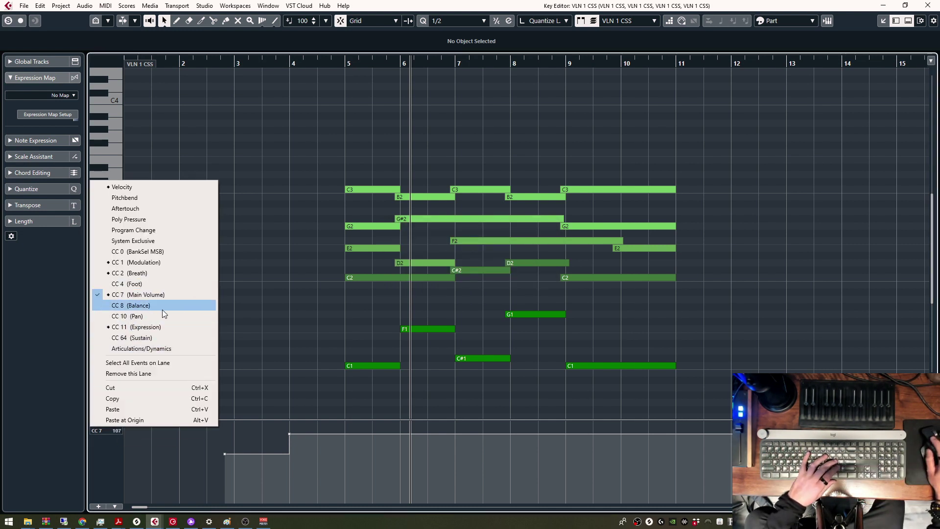
pyautogui.click(157, 187)
pyautogui.click(114, 506)
pyautogui.click(152, 428)
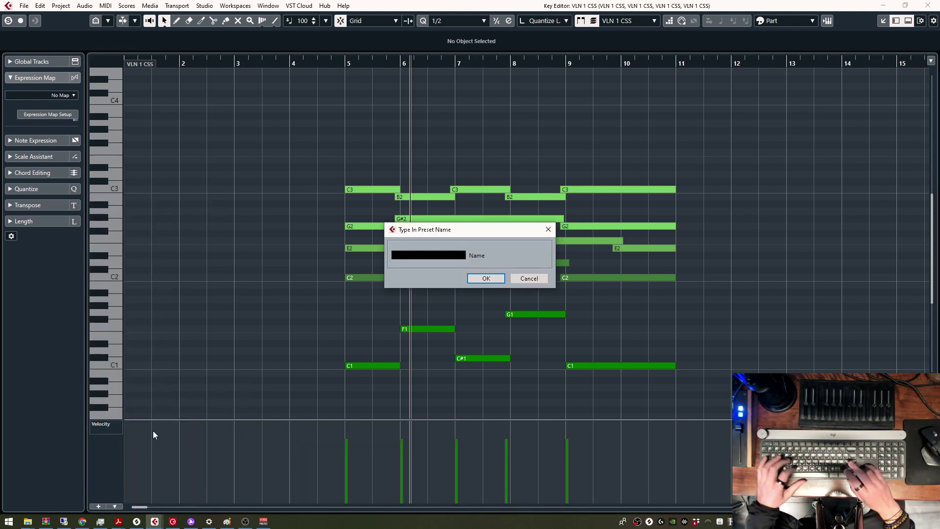
pyautogui.write('VEL')
pyautogui.press('Return')
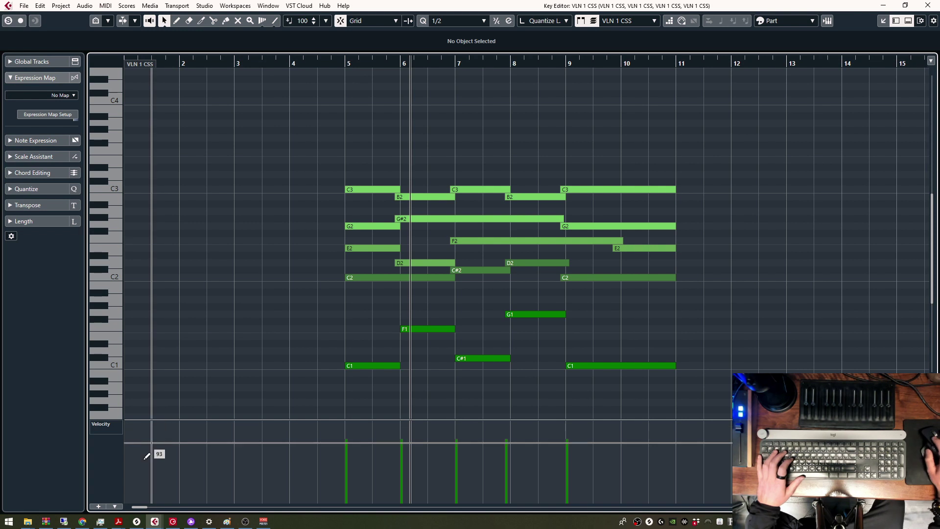
# Step: Switch the controller lane to Articulations/Dynamics and save the layout as a lane preset named ART
pyautogui.click(106, 423)
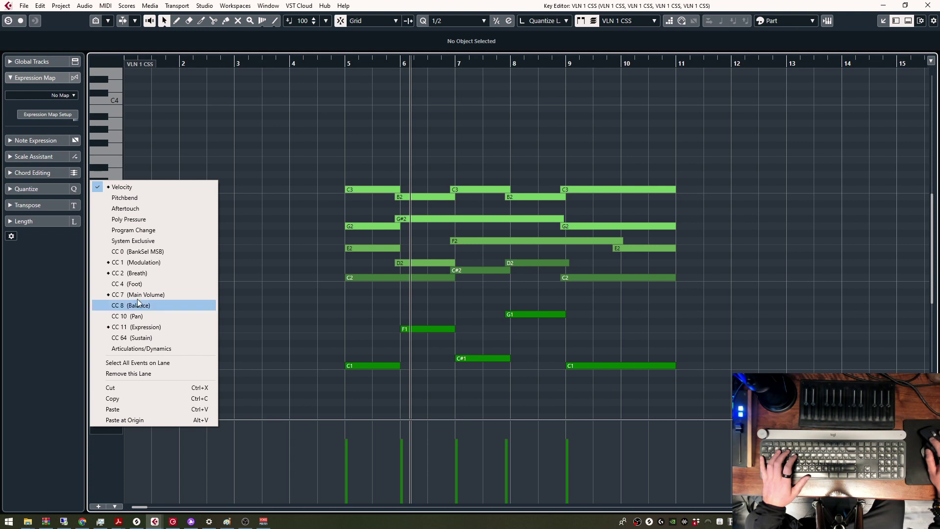
pyautogui.click(169, 350)
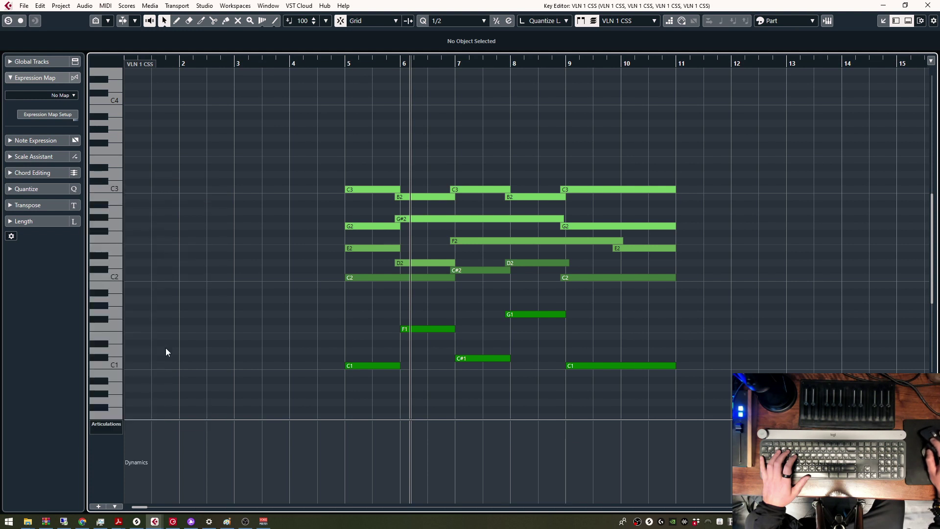
pyautogui.click(114, 507)
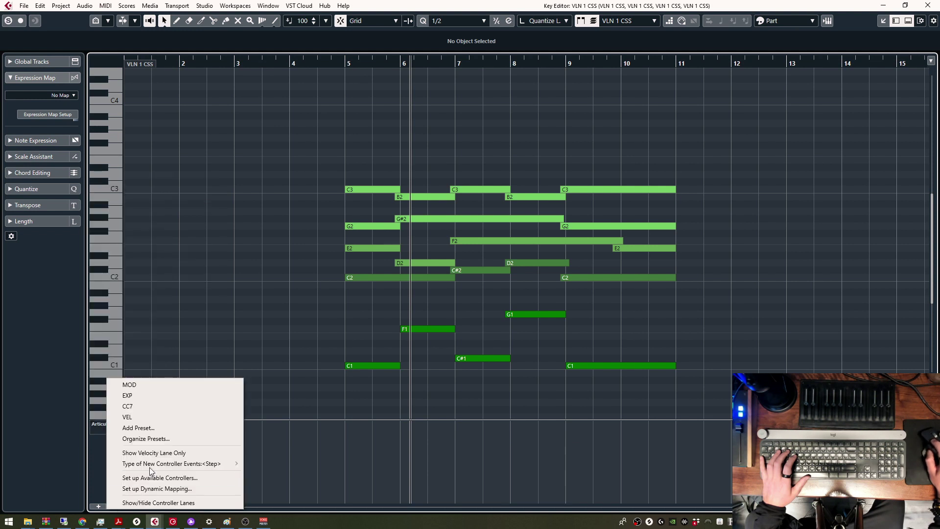
pyautogui.click(156, 429)
pyautogui.write('Art')
pyautogui.press('Return')
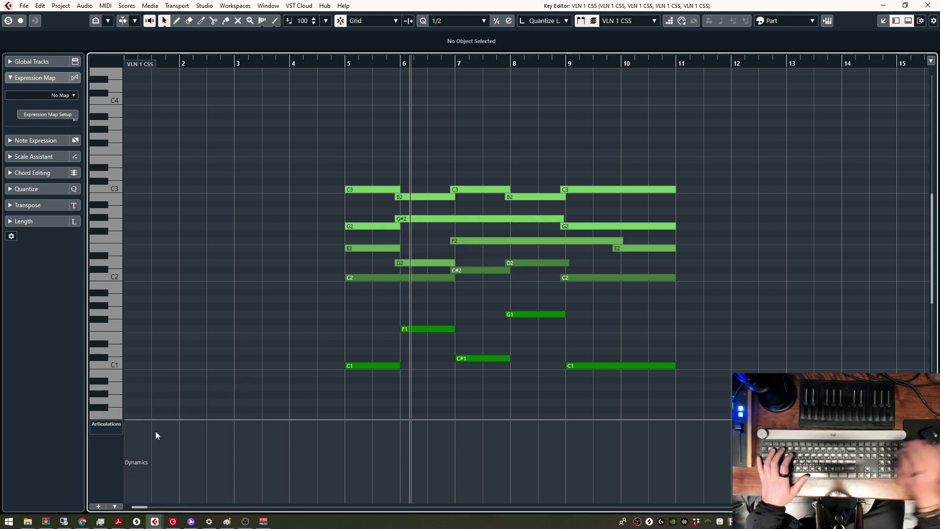
# Step: Switch the controller lane to CC 2 (Breath) and save the layout as a lane preset named CC2
pyautogui.click(117, 428)
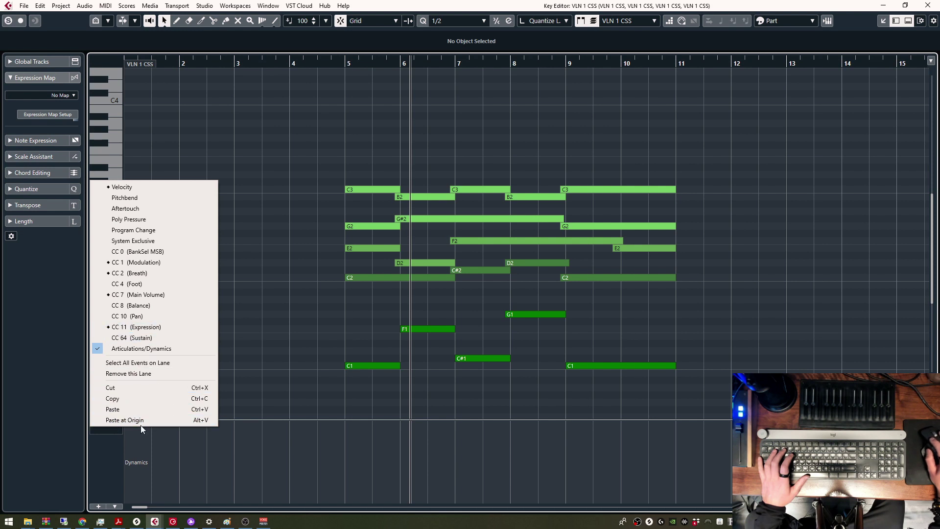
pyautogui.click(152, 273)
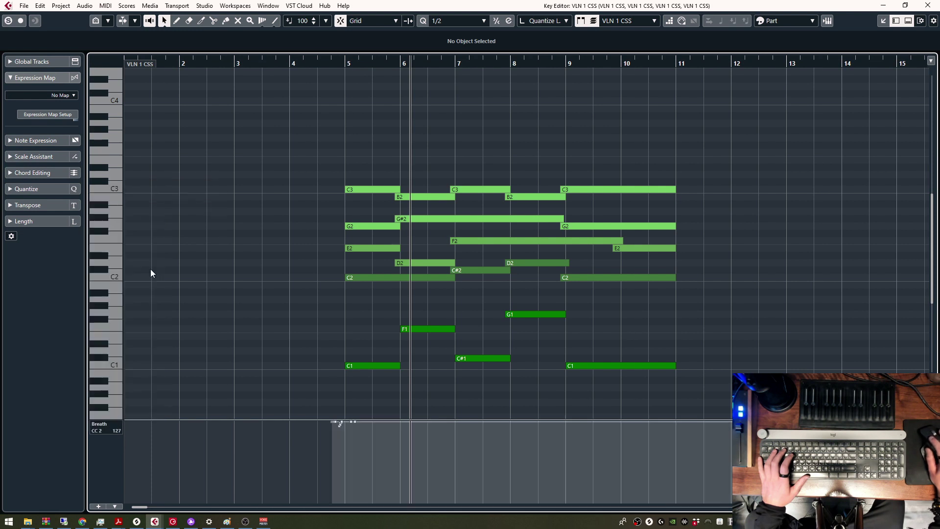
pyautogui.click(114, 506)
pyautogui.click(160, 427)
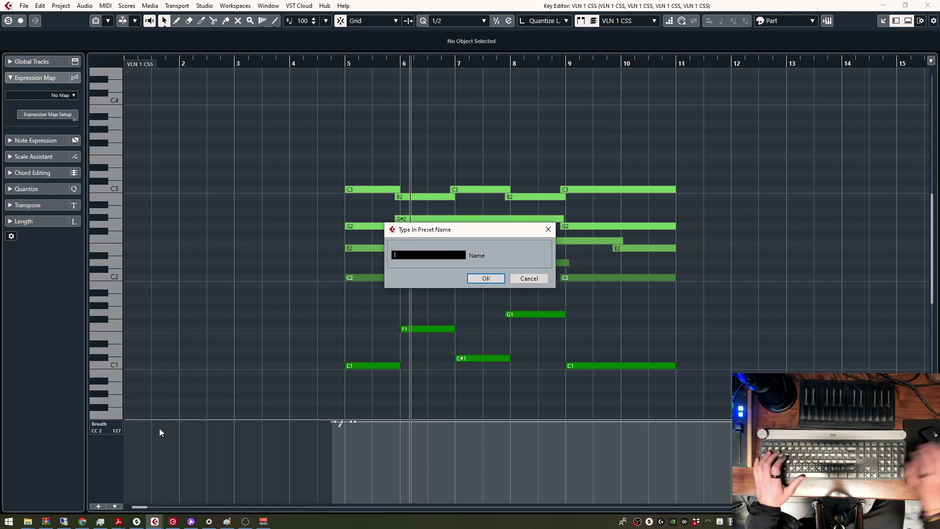
pyautogui.write('CC2')
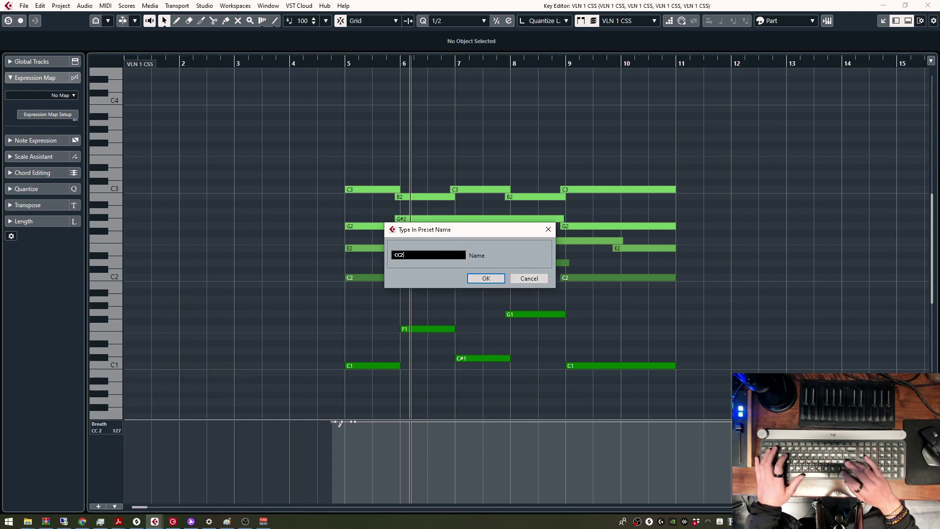
pyautogui.press('Return')
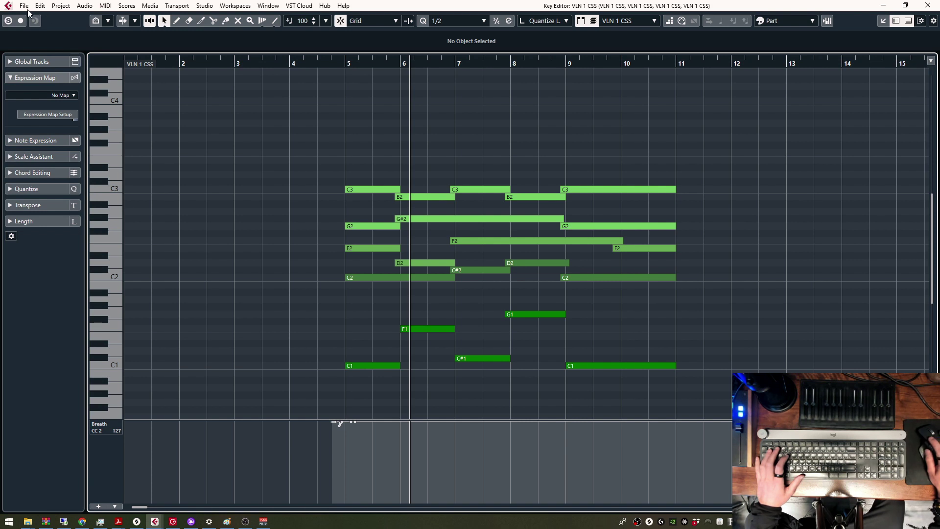
# Step: Check the lane preset list, reopen the Key Commands and assign "]" to the MIDI command Controller Lane Setup 2
pyautogui.click(114, 506)
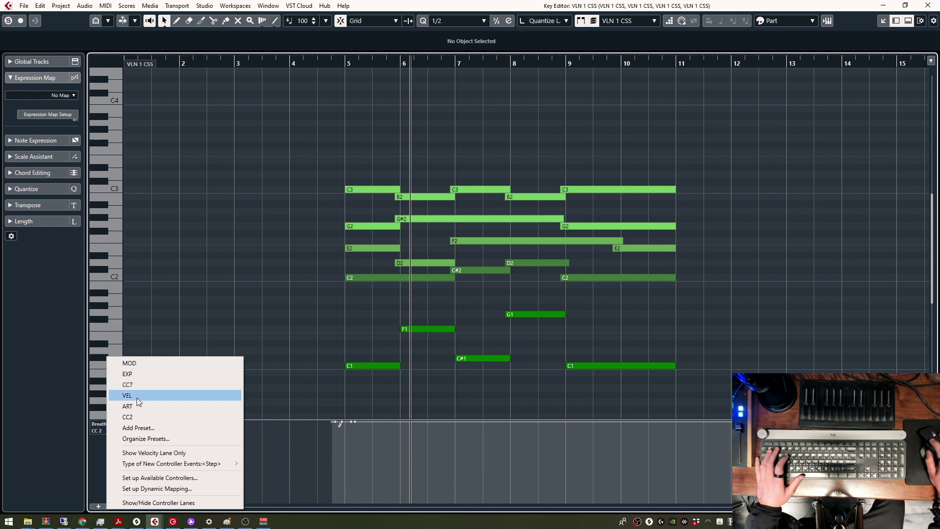
pyautogui.click(210, 254)
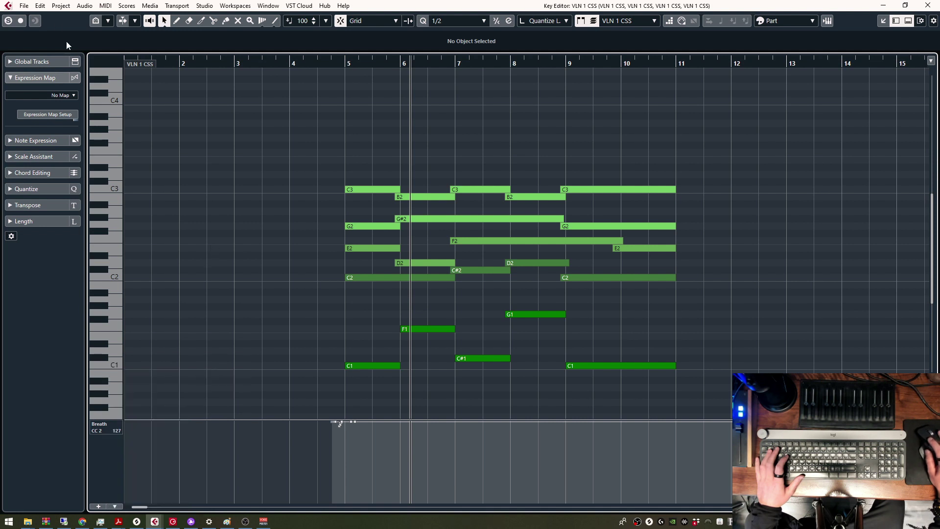
pyautogui.click(40, 6)
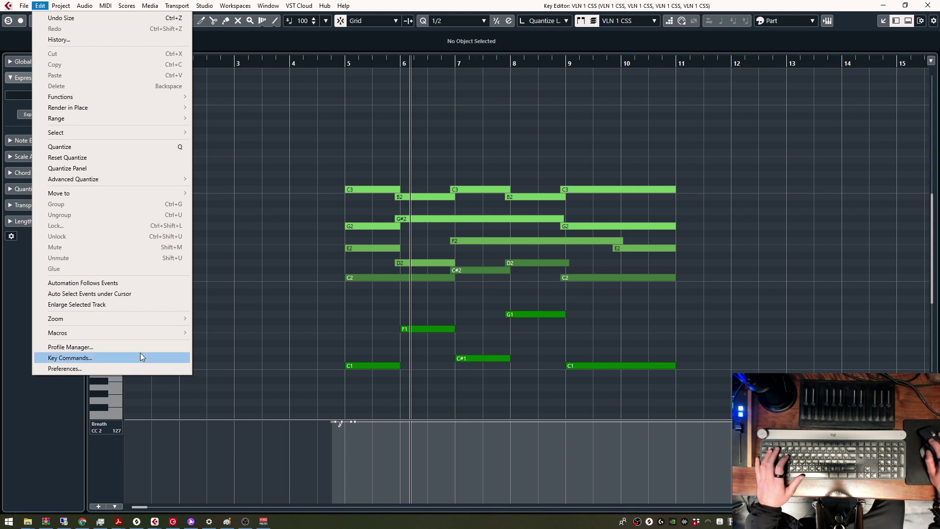
pyautogui.click(140, 356)
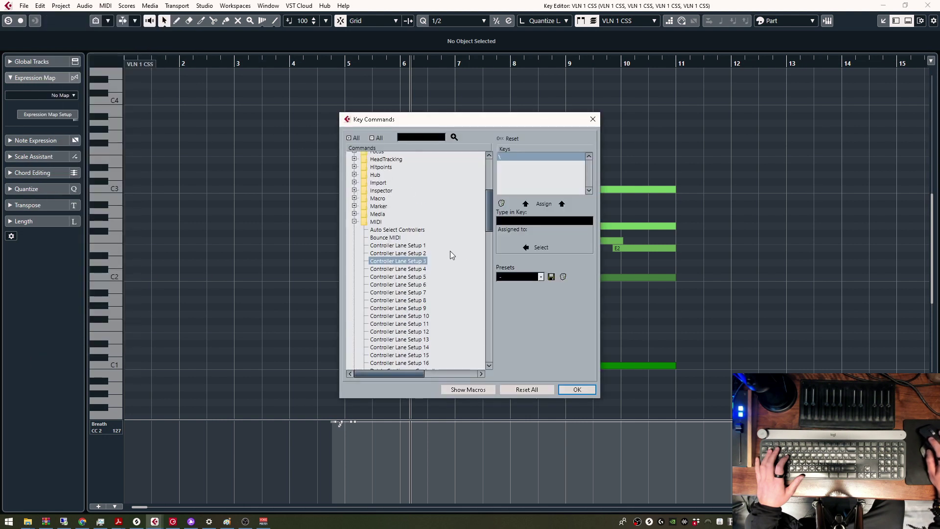
pyautogui.click(413, 239)
pyautogui.click(415, 246)
pyautogui.click(419, 253)
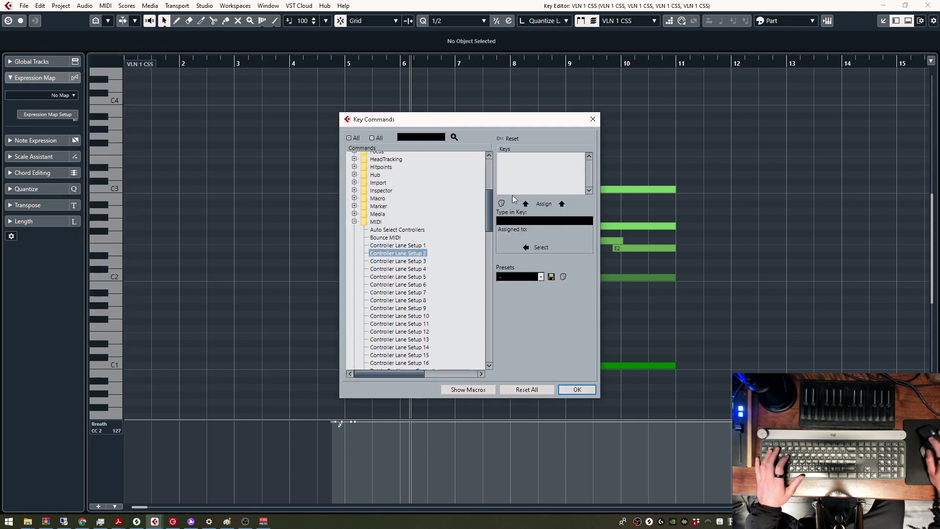
pyautogui.click(543, 221)
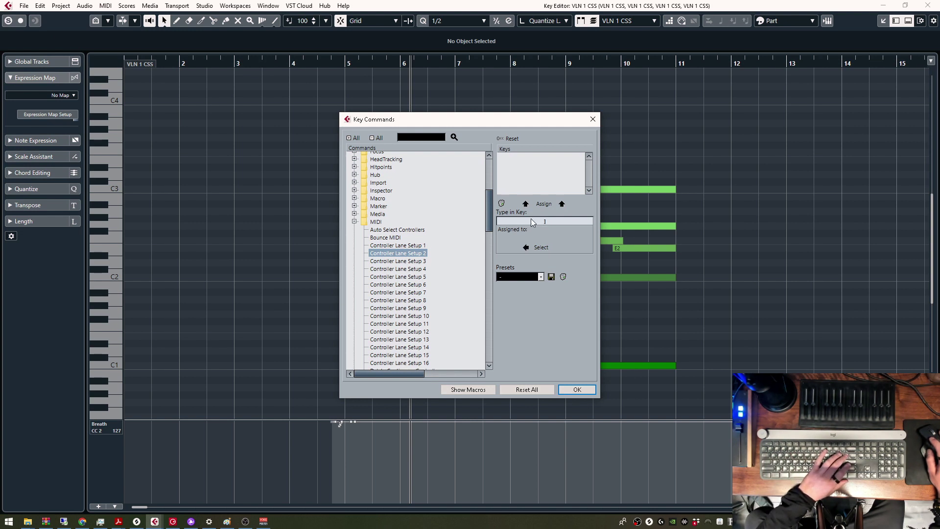
pyautogui.click(541, 203)
# Step: Remove the existing "\" key from Controller Lane Setup 3 and assign "\" to it again
pyautogui.click(420, 261)
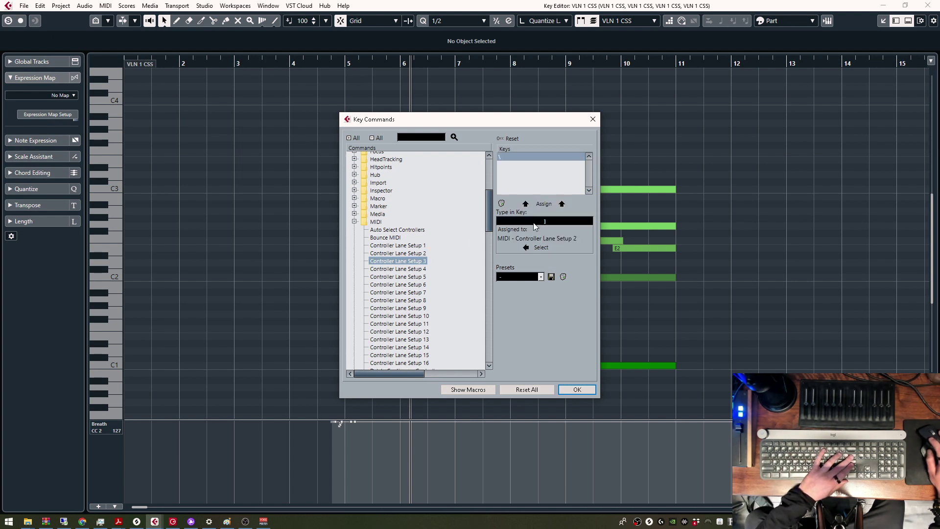
pyautogui.click(500, 203)
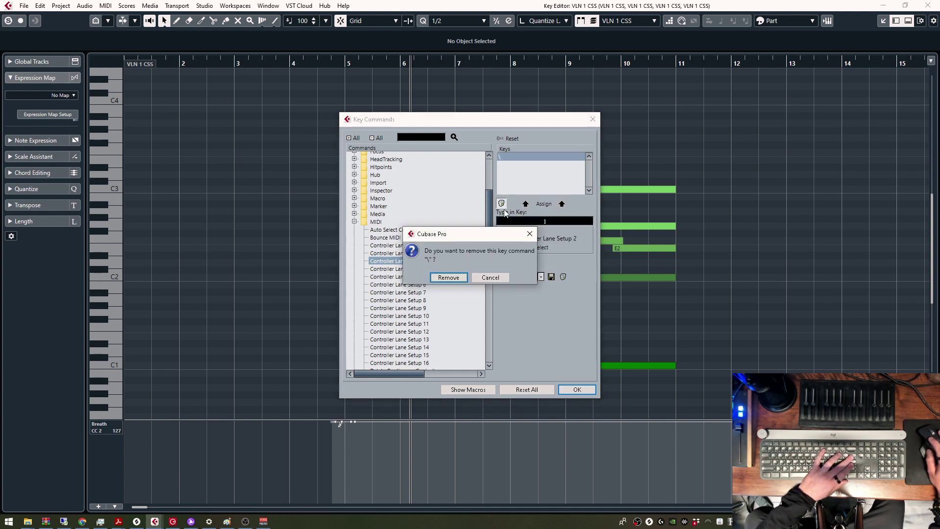
pyautogui.click(448, 278)
pyautogui.click(551, 221)
pyautogui.write('\\')
pyautogui.click(551, 205)
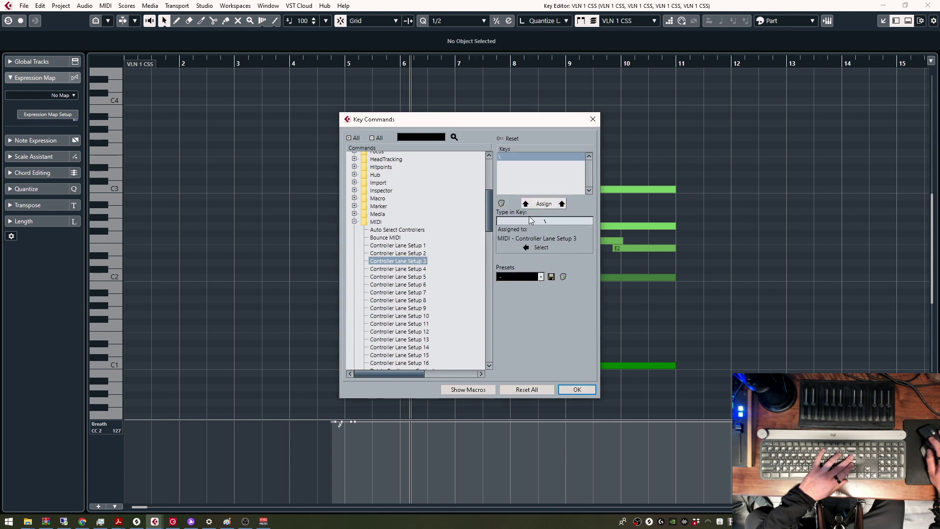
# Step: Enter ";" as the key for Controller Lane Setup 4 and "'" as the key for Controller Lane Setup 5
pyautogui.click(402, 270)
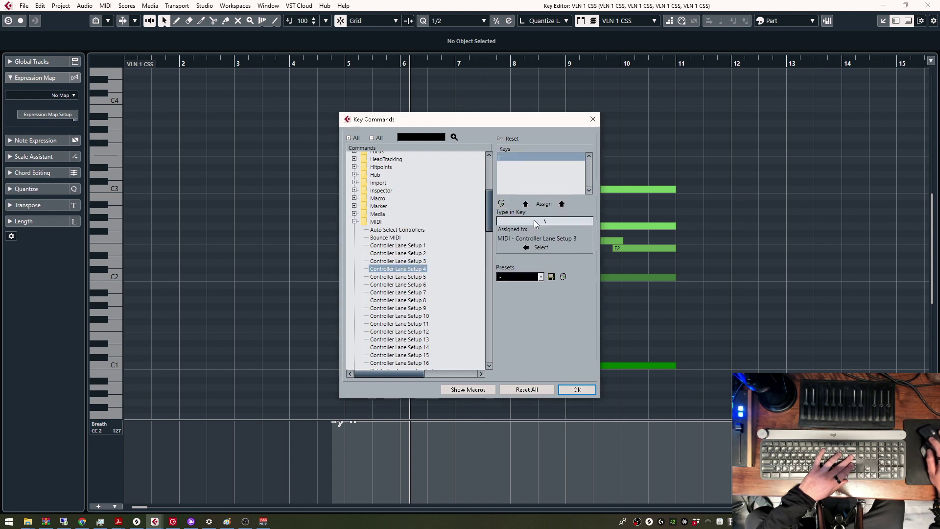
pyautogui.click(558, 222)
pyautogui.write(':')
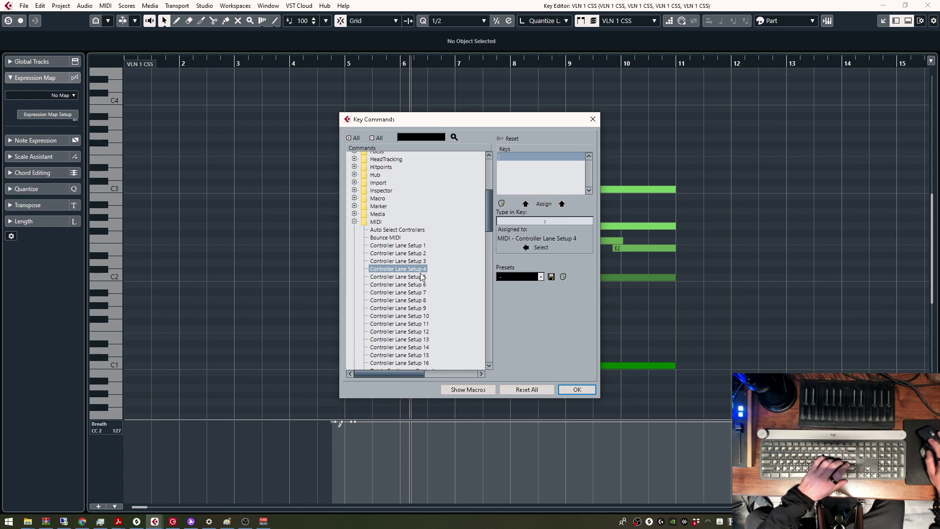
pyautogui.press('Down')
pyautogui.click(539, 220)
pyautogui.write('.')
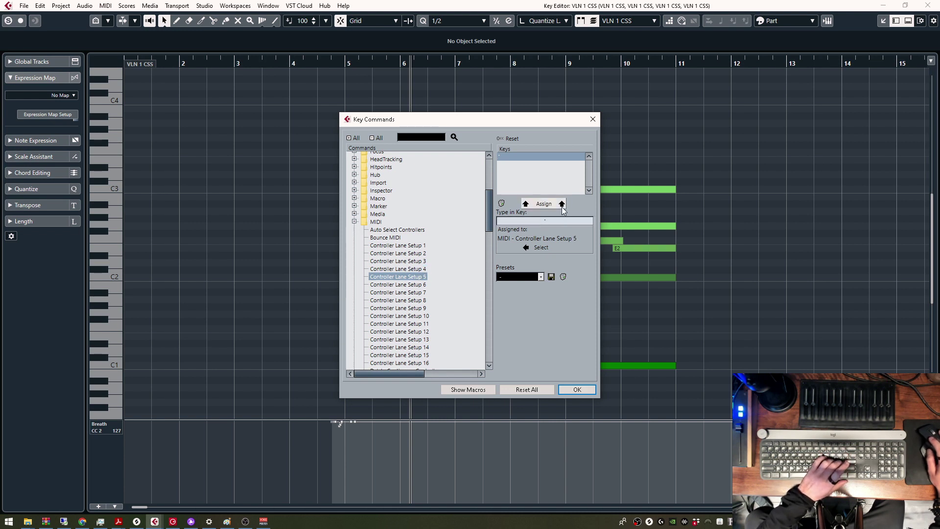
# Step: Assign "/" to the MIDI command Controller Lane Setup 6 and accept the key commands
pyautogui.click(426, 283)
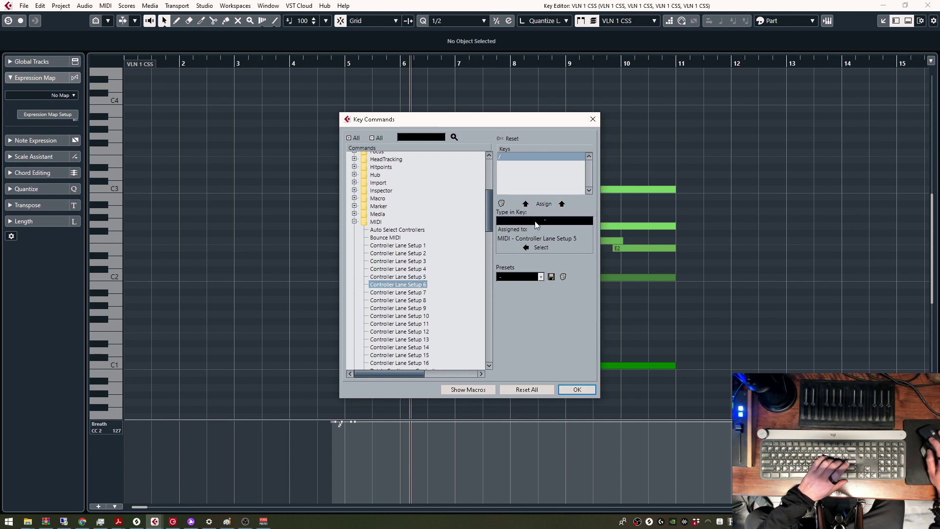
pyautogui.write('/')
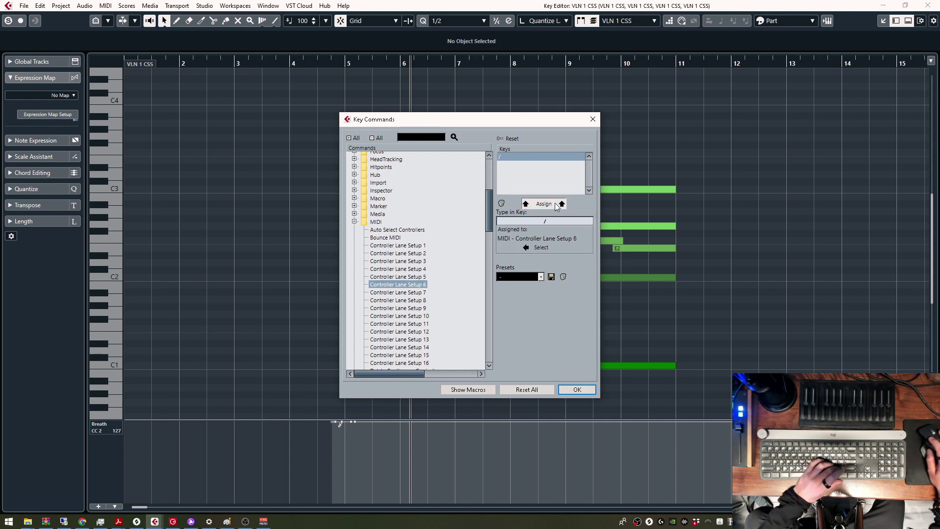
pyautogui.click(576, 390)
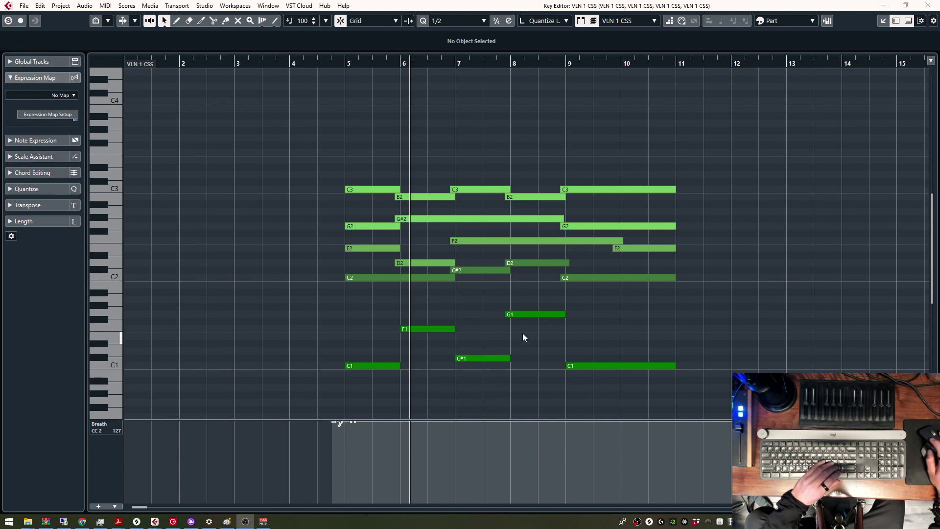
# Step: Test the new key commands by switching the controller lane through the saved presets, including CC7, VEL and MOD
pyautogui.press('/')
pyautogui.press('/')
pyautogui.press('/')
pyautogui.press('/')
pyautogui.press('/')
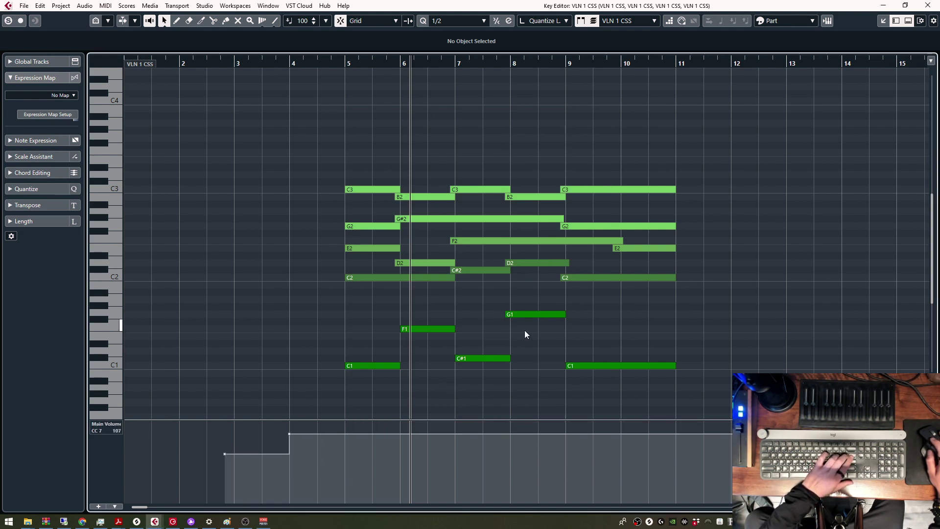
pyautogui.press('/')
pyautogui.press('/')
pyautogui.press('/')
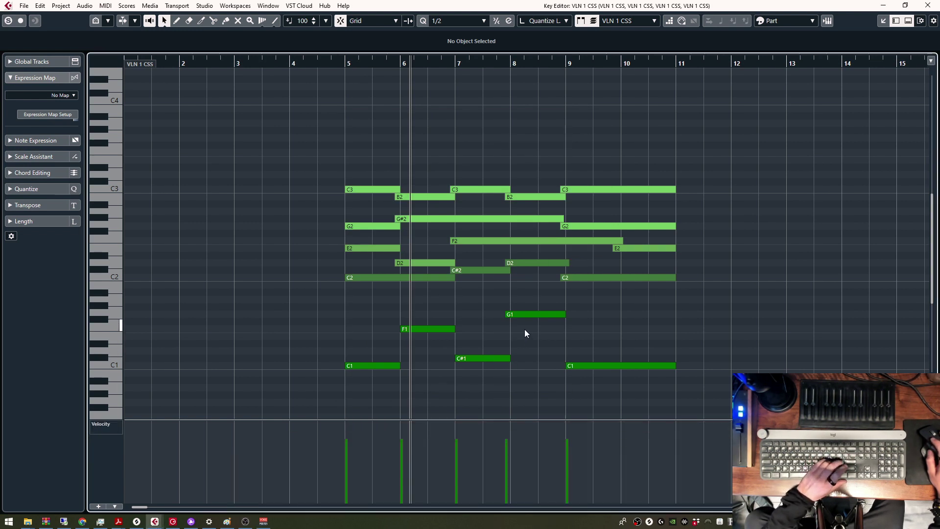
pyautogui.press('/')
pyautogui.press('/')
pyautogui.press('/')
pyautogui.press('/')
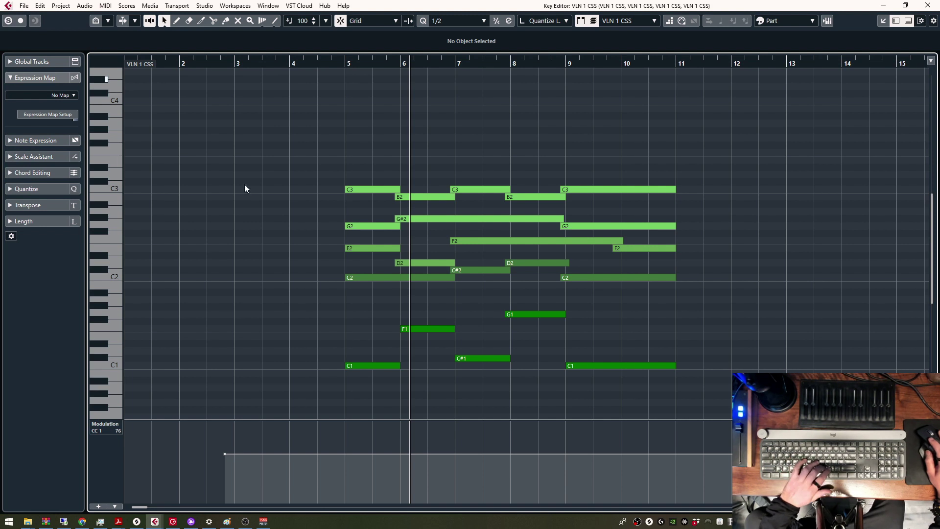
# Step: Step through the open parts in the Key Editor to check the part-switching key commands
pyautogui.press('.')
pyautogui.press('.')
pyautogui.press('.')
pyautogui.press('.')
pyautogui.press('.')
pyautogui.press('.')
pyautogui.press('.')
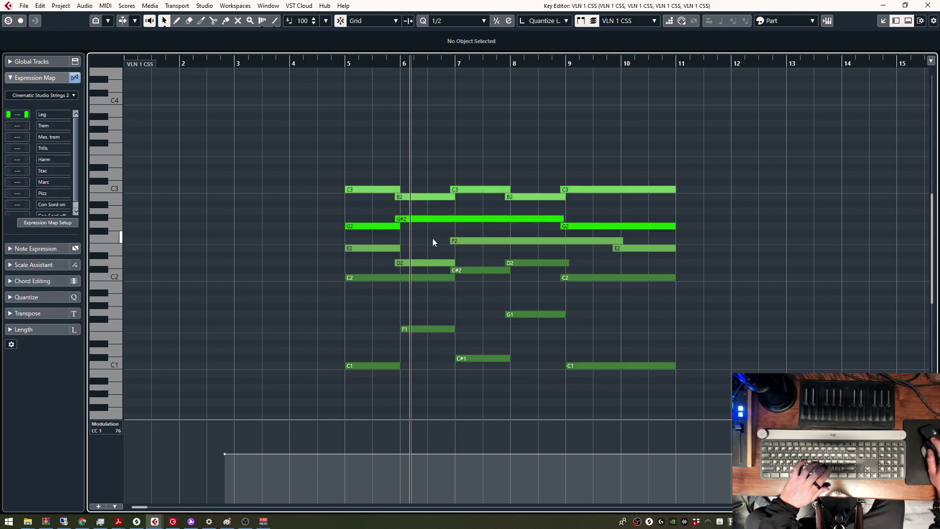
# Step: Open the Key Commands and search for "activate" to find the part activation commands
pyautogui.click(22, 5)
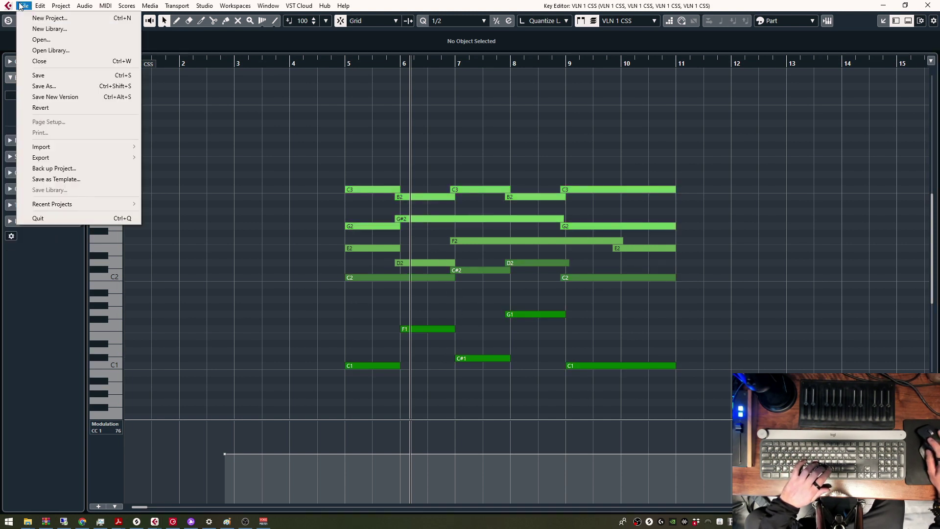
pyautogui.click(90, 358)
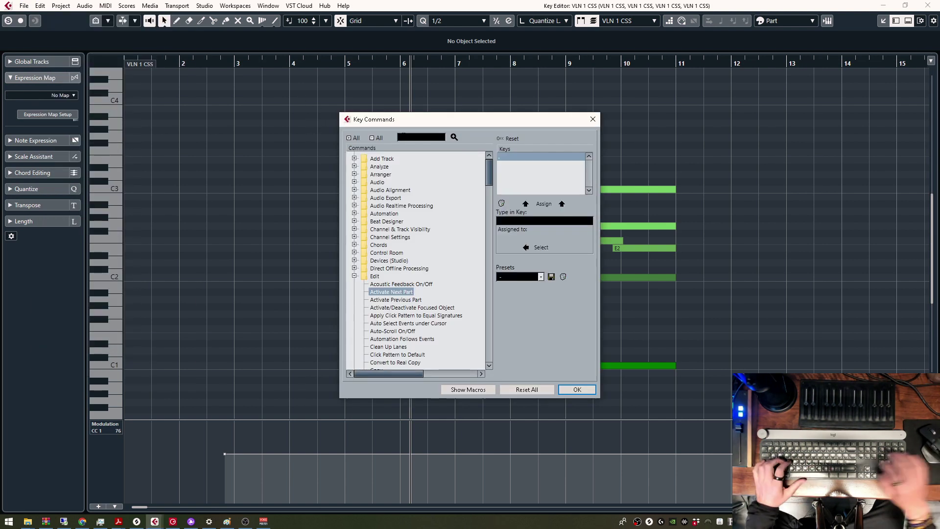
pyautogui.write('activate')
pyautogui.press('Return')
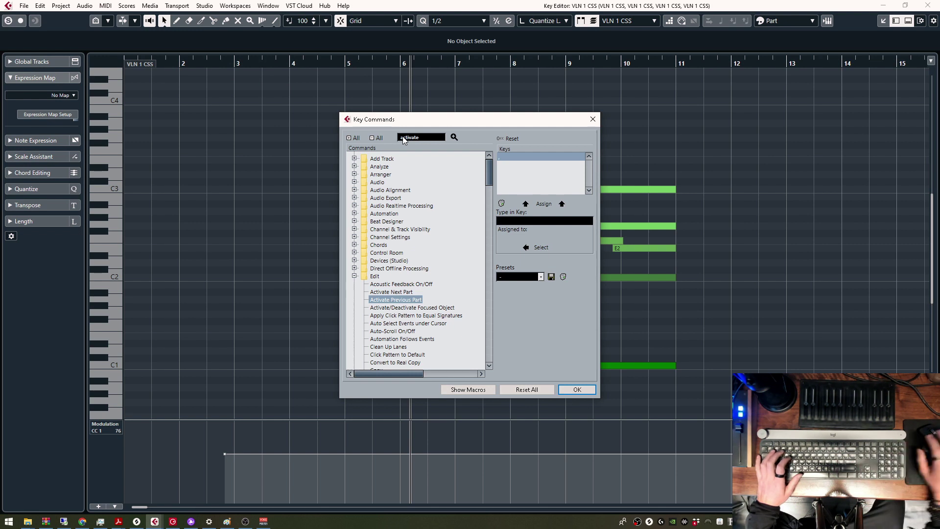
pyautogui.click(408, 292)
pyautogui.click(554, 222)
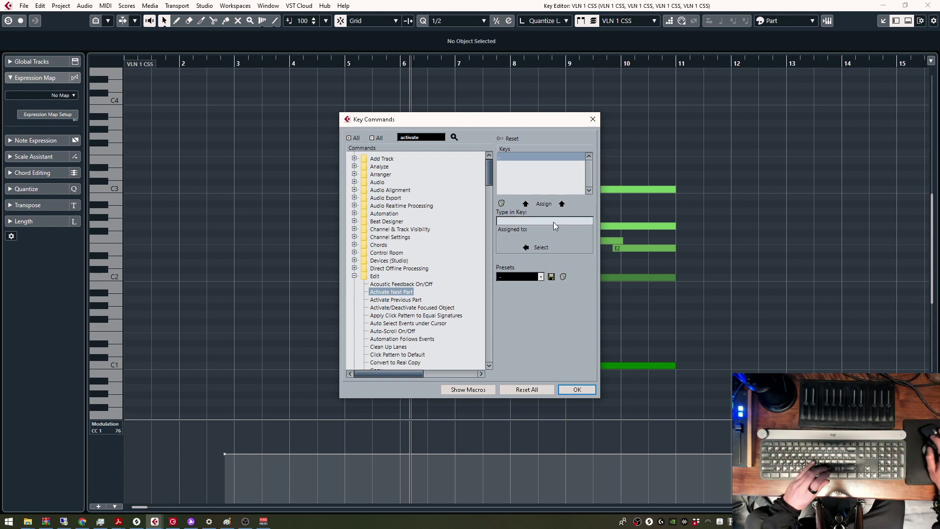
pyautogui.press('.')
pyautogui.click(556, 205)
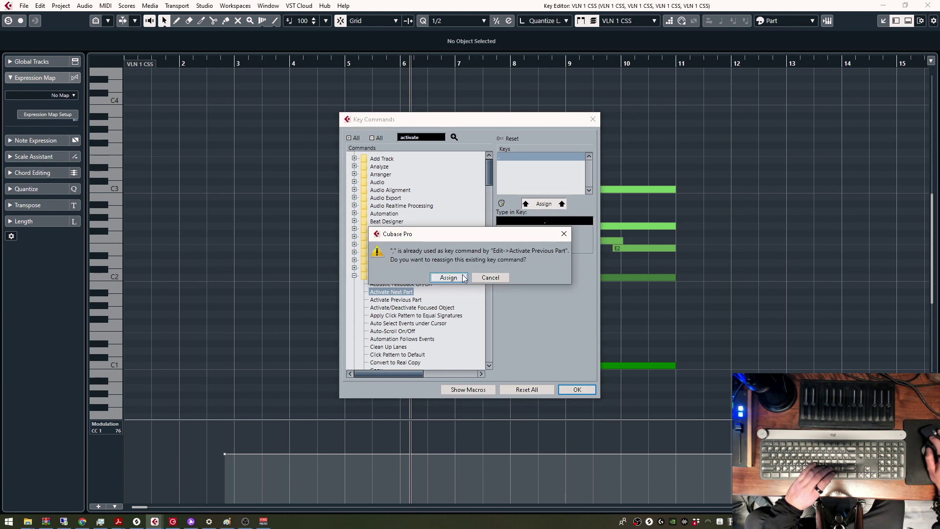
pyautogui.click(563, 234)
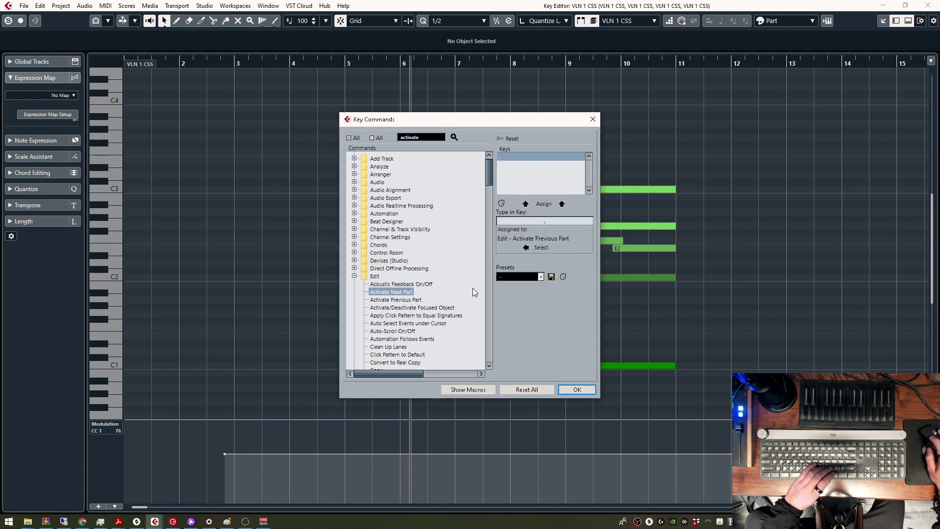
# Step: Assign "." to Activate Next Part and "," to Activate Previous Part, and accept the key commands
pyautogui.click(428, 299)
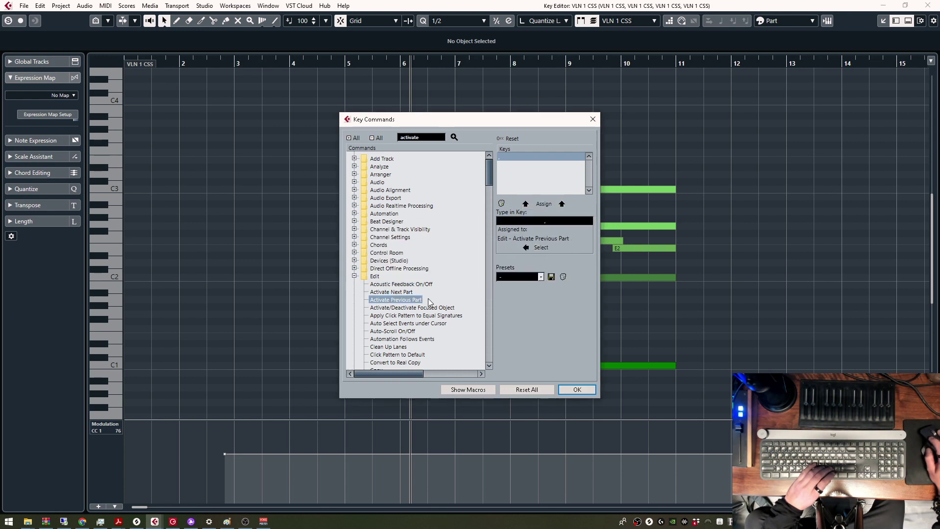
pyautogui.click(549, 206)
pyautogui.click(558, 239)
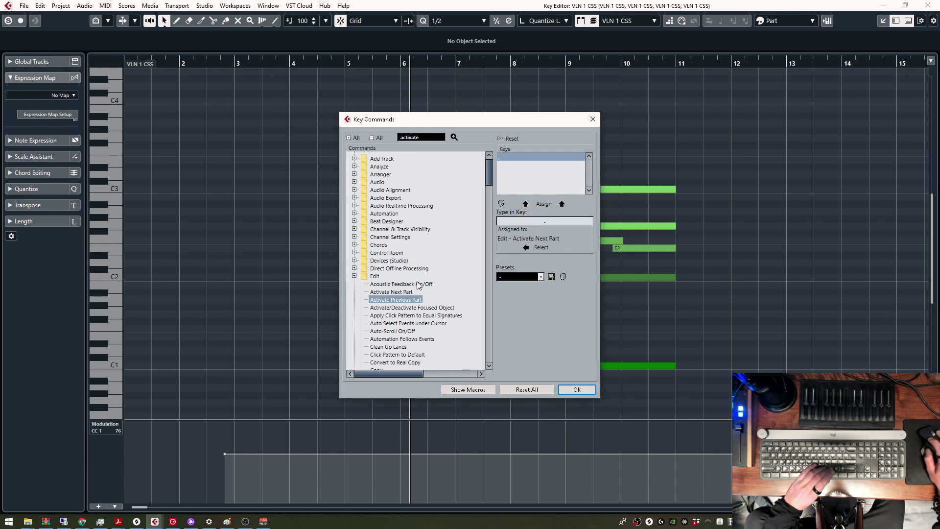
pyautogui.click(550, 205)
pyautogui.click(441, 280)
pyautogui.click(420, 292)
pyautogui.click(550, 206)
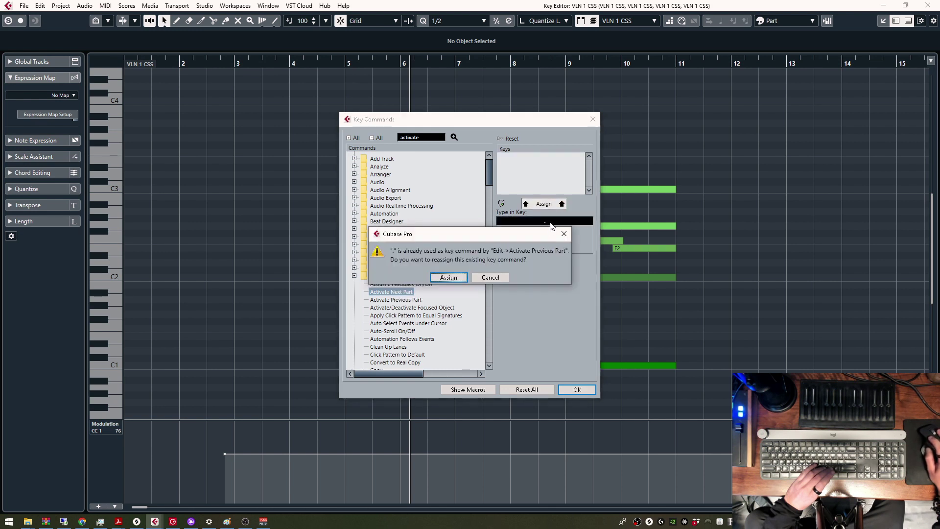
pyautogui.click(448, 277)
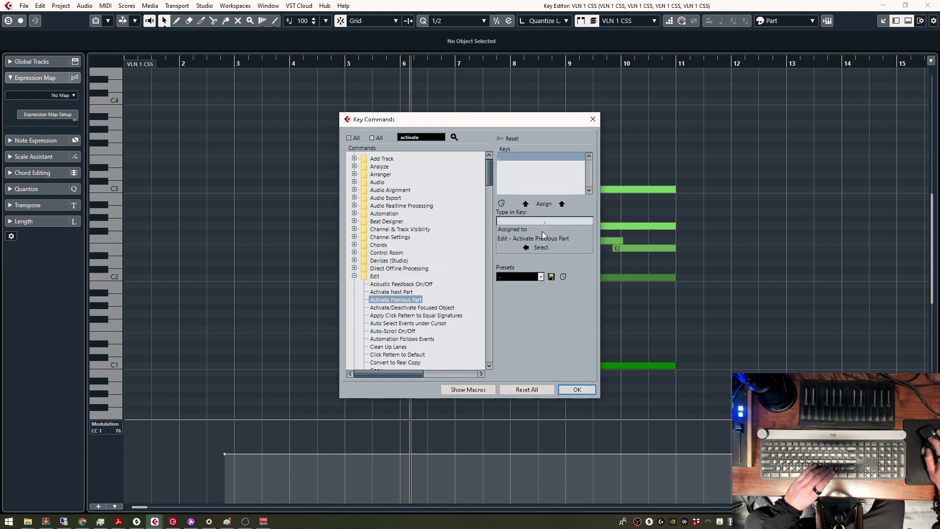
pyautogui.click(575, 390)
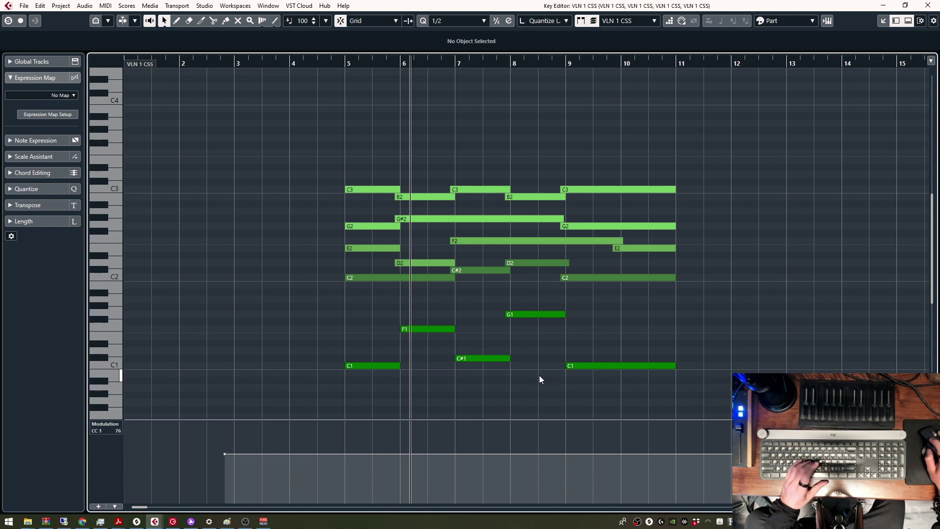
# Step: Cycle the active part through all the string parts, ending on the lowest one
pyautogui.press('.')
pyautogui.press('.')
pyautogui.press('.')
pyautogui.press('.')
pyautogui.press('.')
pyautogui.press('.')
pyautogui.press('.')
pyautogui.press('.')
pyautogui.press('.')
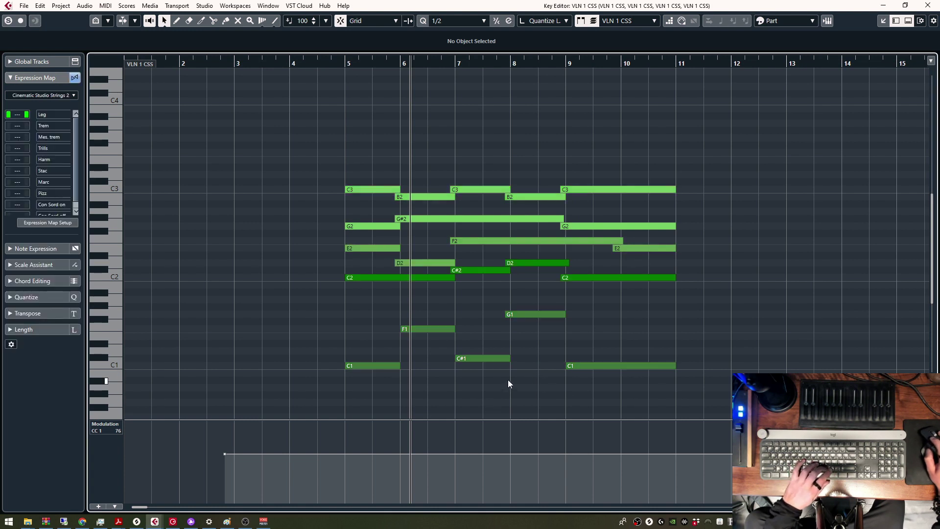
pyautogui.press('.')
pyautogui.press('.')
pyautogui.press('.')
pyautogui.press('.')
pyautogui.press('.')
pyautogui.press('.')
pyautogui.press('.')
pyautogui.press('.')
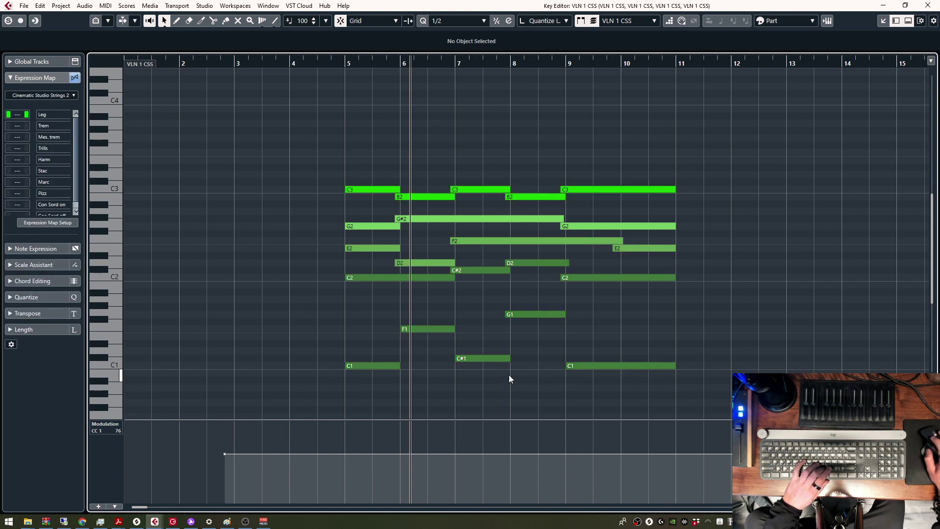
pyautogui.press('.')
pyautogui.press('.')
pyautogui.press('.')
pyautogui.press('.')
pyautogui.press('.')
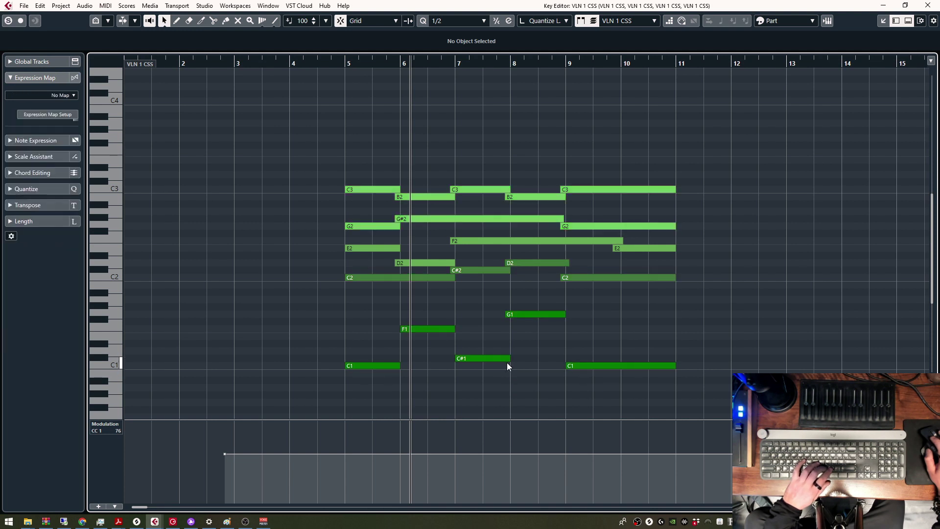
# Step: Draw a wavy modulation curve from just before bar 5 to about bar 12 and select all its points
pyautogui.press('8')
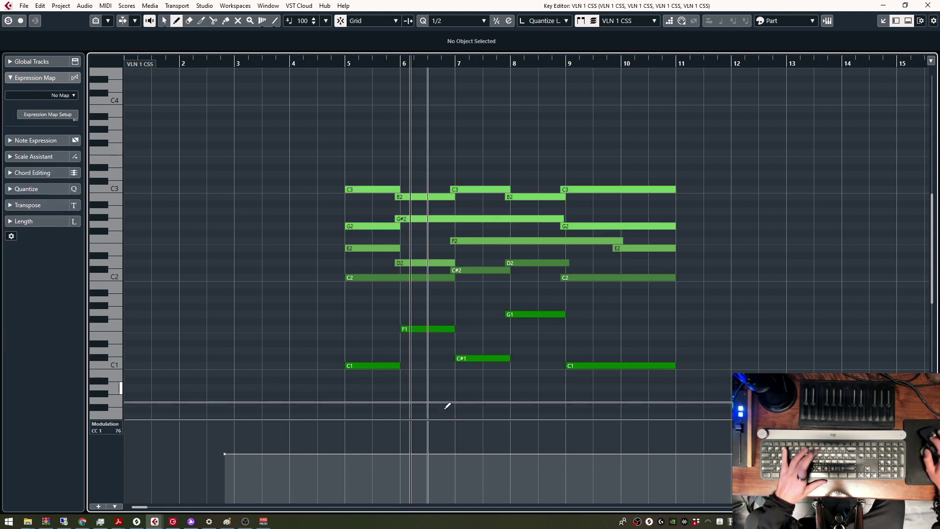
pyautogui.moveTo(338, 493)
pyautogui.mouseDown()
pyautogui.moveTo(400, 454)
pyautogui.moveTo(455, 489)
pyautogui.moveTo(505, 453)
pyautogui.moveTo(527, 478)
pyautogui.moveTo(554, 461)
pyautogui.moveTo(570, 433)
pyautogui.moveTo(607, 479)
pyautogui.moveTo(729, 336)
pyautogui.mouseUp()
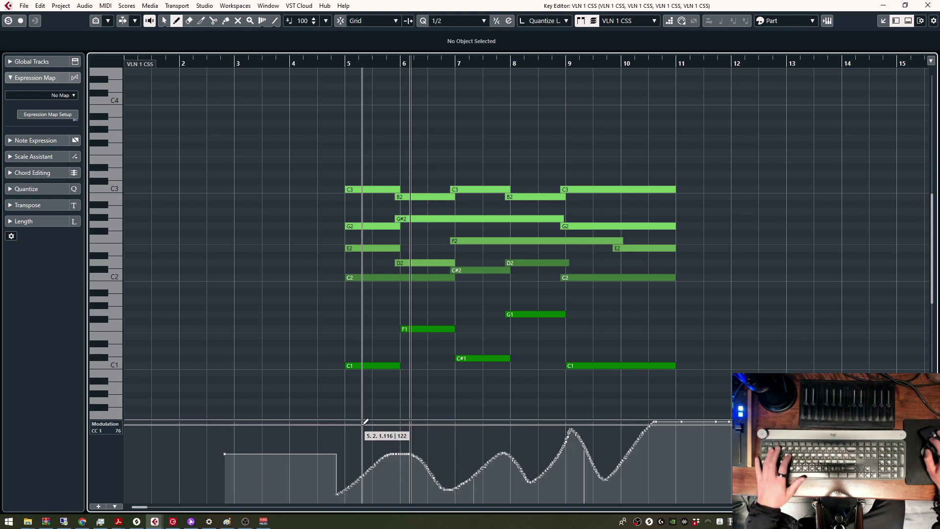
pyautogui.press('1')
pyautogui.moveTo(338, 422); pyautogui.dragTo(731, 502)
# Step: Set the project cursor at the modulation curve's start and copy the selected curve into each of the other parts
pyautogui.click(340, 65)
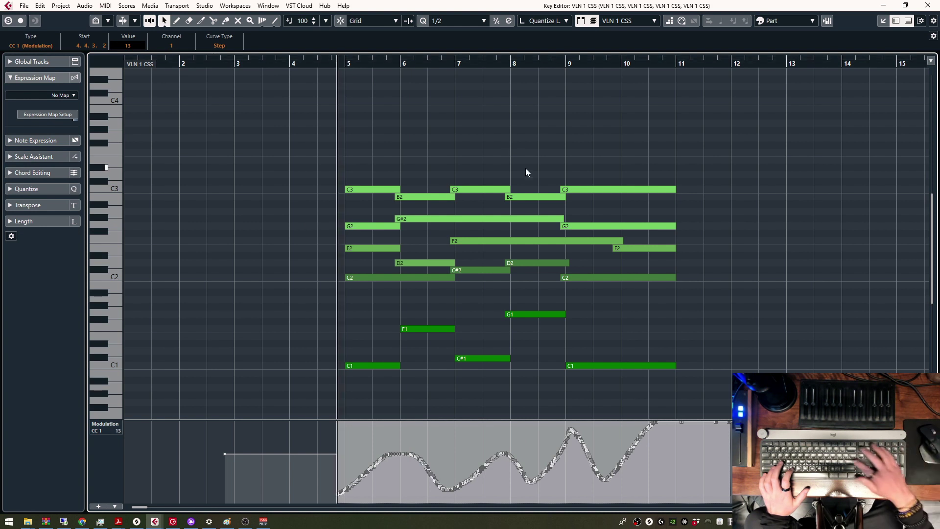
pyautogui.hotkey('ctrl', ']')
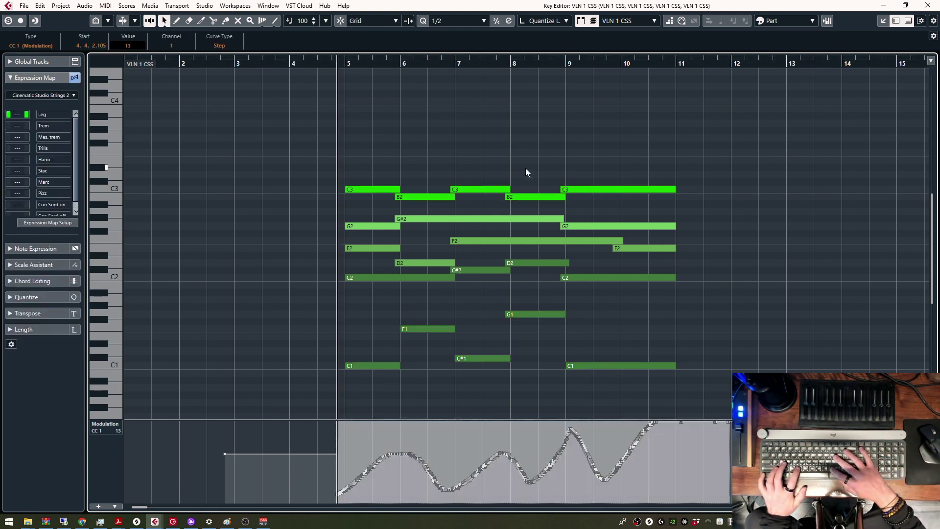
pyautogui.hotkey('ctrl', ']')
pyautogui.hotkey('ctrl', ']')
pyautogui.hotkey('ctrl', ']')
pyautogui.hotkey('ctrl', ']')
pyautogui.hotkey('ctrl', ']')
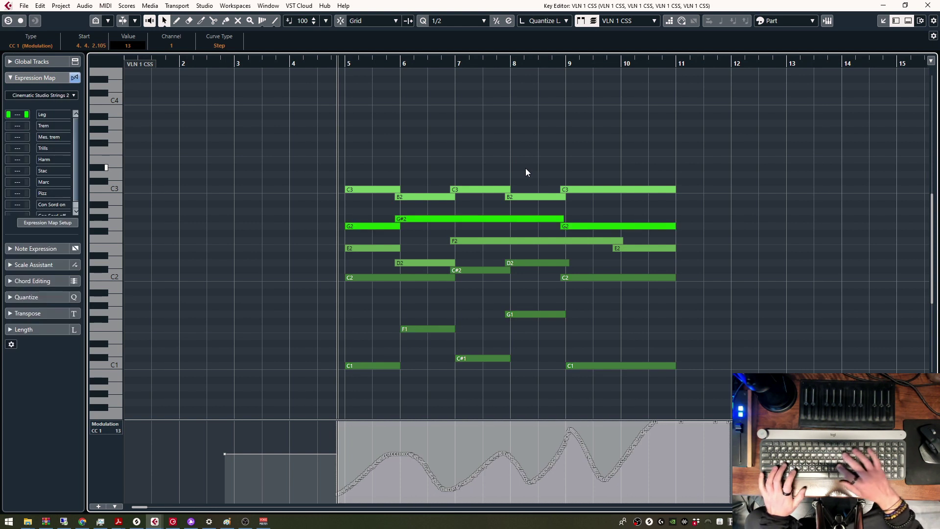
pyautogui.hotkey('ctrl', ']')
pyautogui.hotkey('ctrl', ']')
pyautogui.hotkey('ctrl', ']')
pyautogui.hotkey('ctrl', ']')
pyautogui.hotkey('ctrl', ']')
pyautogui.hotkey('ctrl', ']')
pyautogui.hotkey('ctrl', ']')
pyautogui.hotkey('ctrl', ']')
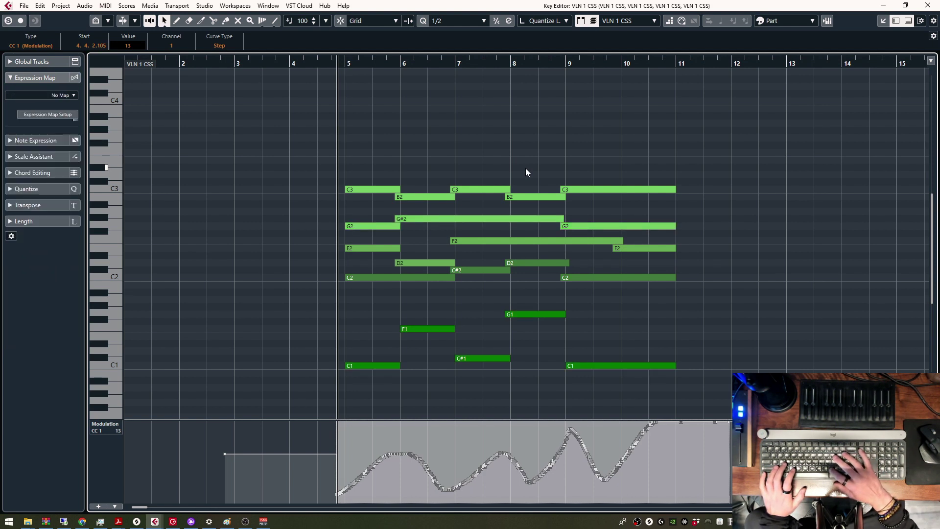
# Step: Switch the lane to Expression, draw a wavy CC 11 curve from just before bar 5 to about bar 12, and select its points
pyautogui.press('pagedown')
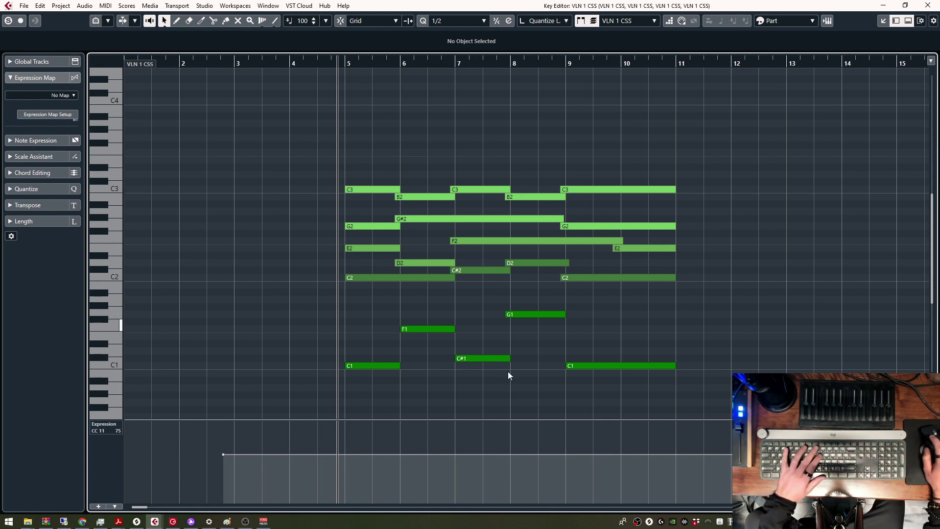
pyautogui.press('8')
pyautogui.moveTo(328, 468)
pyautogui.mouseDown()
pyautogui.moveTo(398, 438)
pyautogui.moveTo(374, 447)
pyautogui.moveTo(446, 471)
pyautogui.moveTo(558, 449)
pyautogui.moveTo(728, 363)
pyautogui.mouseUp()
pyautogui.press('1')
pyautogui.moveTo(327, 422)
pyautogui.mouseDown()
pyautogui.moveTo(534, 472)
pyautogui.moveTo(726, 502)
pyautogui.mouseUp()
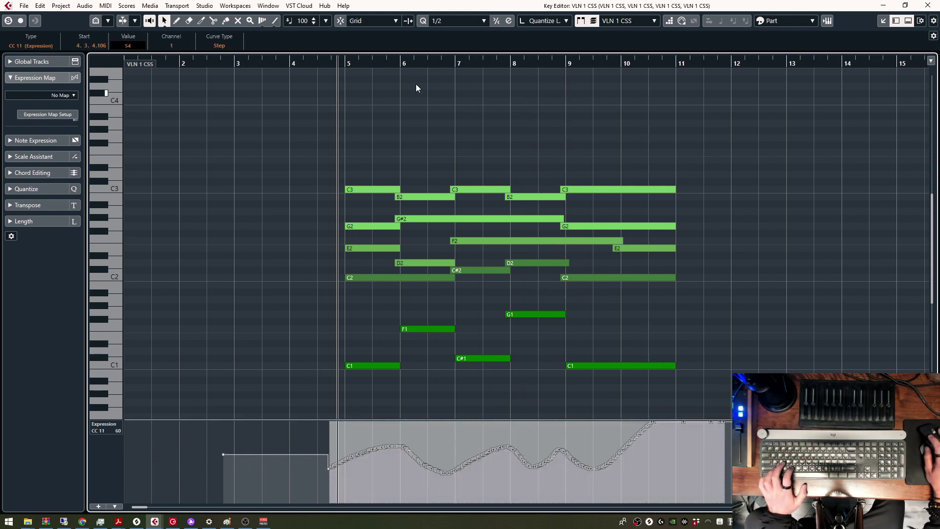
# Step: Set the project cursor at the expression curve's start and copy the selected CC 11 points into the other parts
pyautogui.click(329, 63)
pyautogui.press(']')
pyautogui.hotkey('ctrl', 'v')
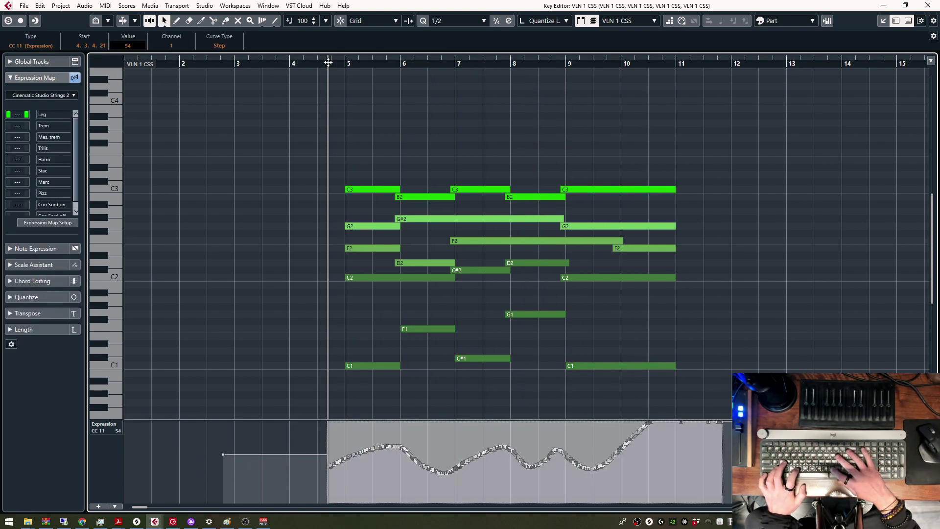
# Step: Play back the passage to hear the copied modulation and expression data, and deselect the events
pyautogui.press('space')
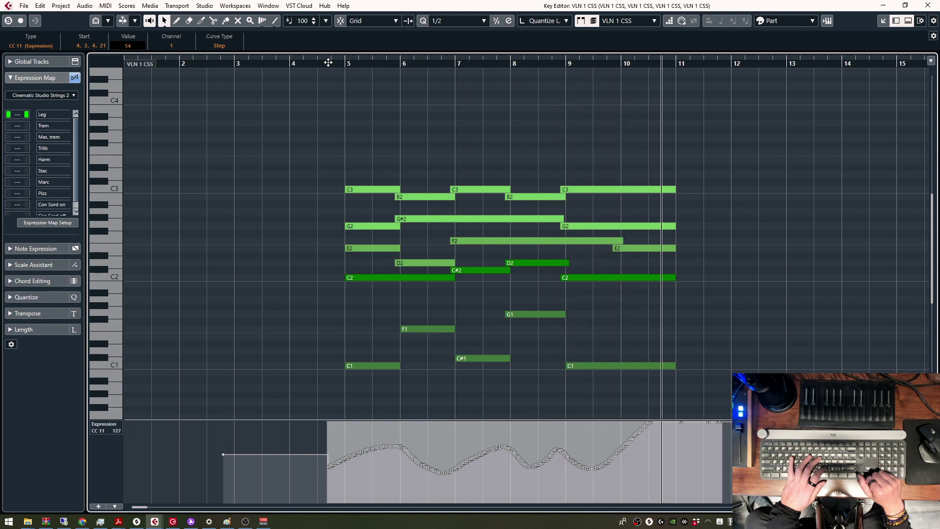
pyautogui.click(366, 111)
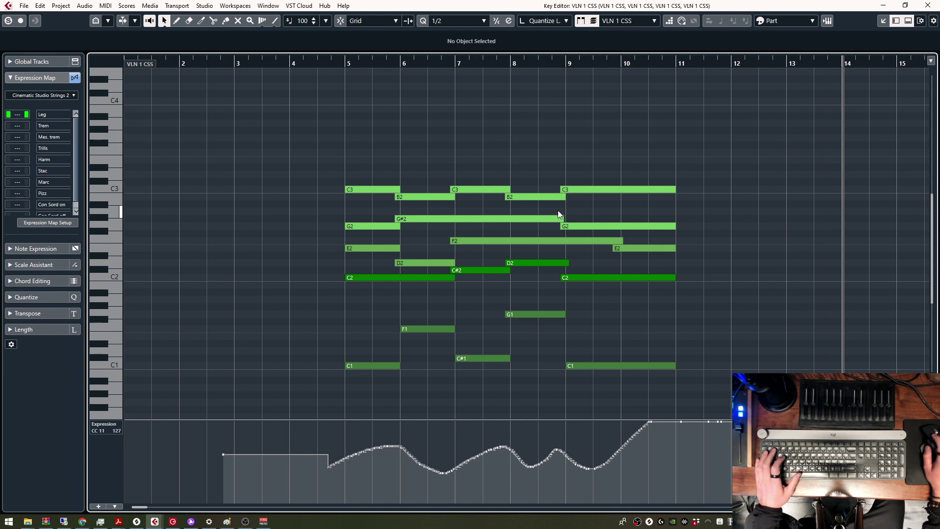
pyautogui.click(247, 523)
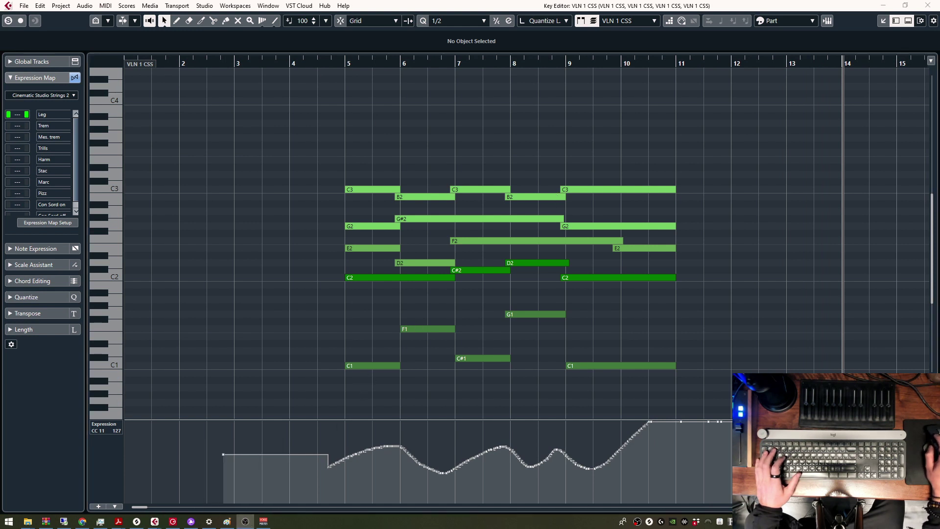